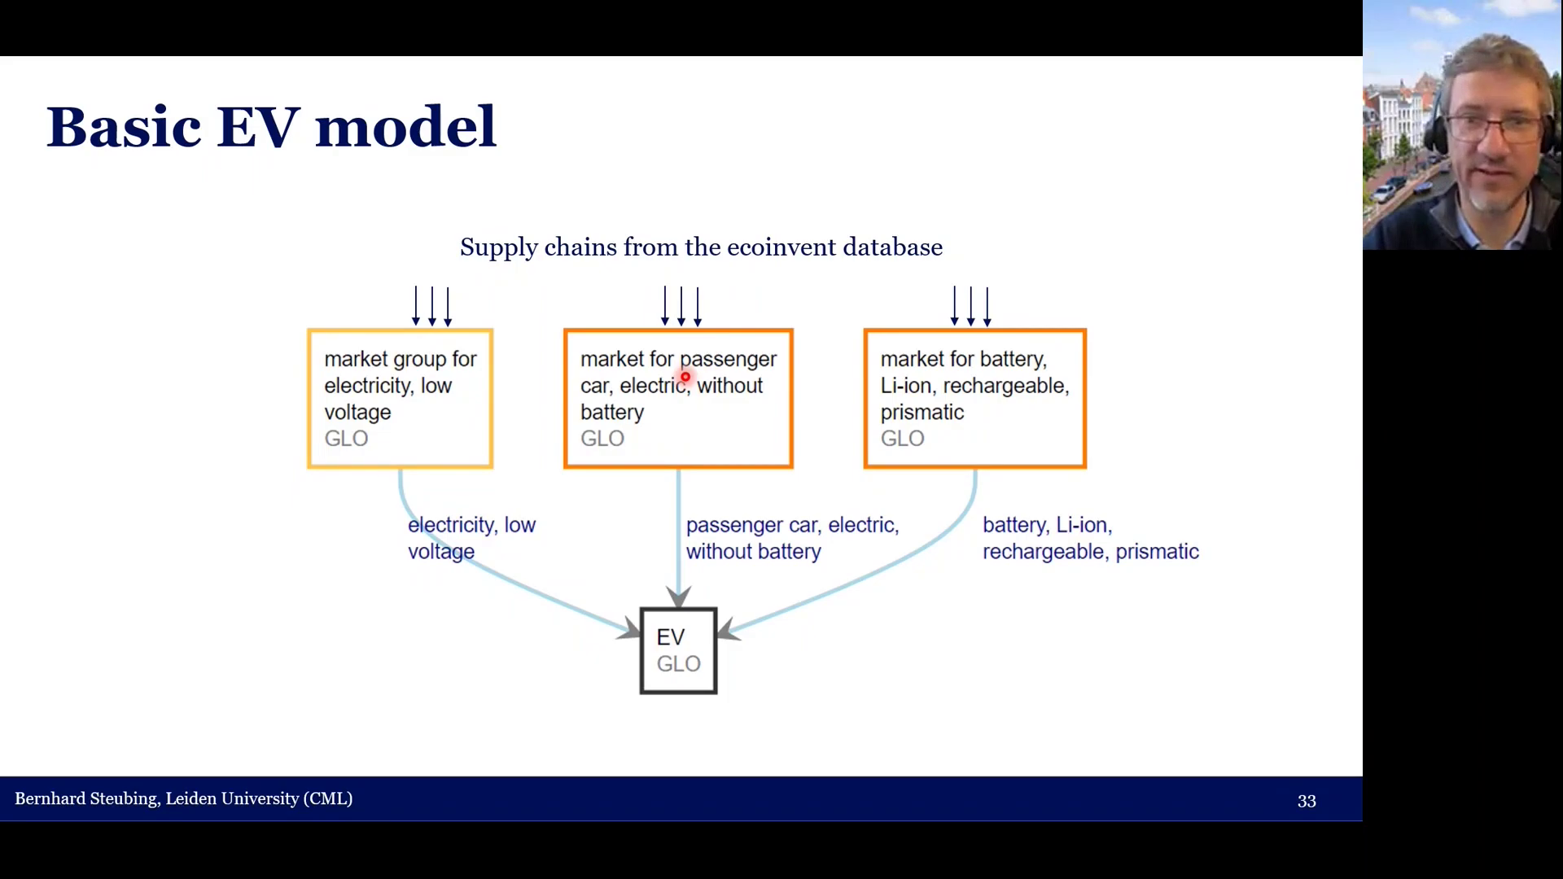
Step: Advance the slideshow from slide 33 to slide 34 on foreground scenarios for an improved EV
key("Right")
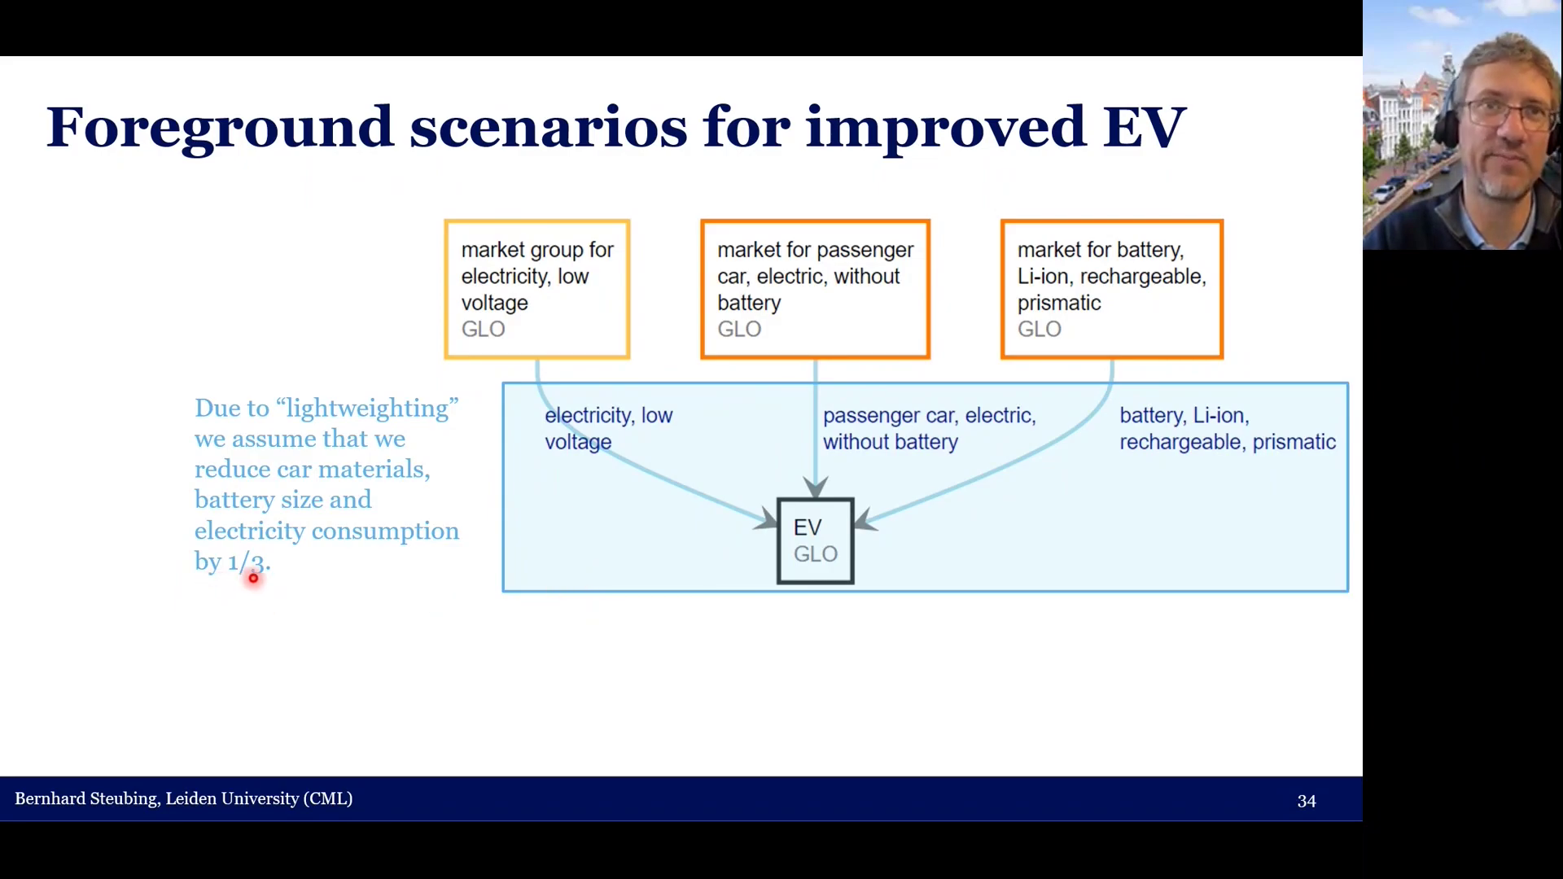
Step: Reveal the slide's bullet list of three ways to model the improved EV
key("Right")
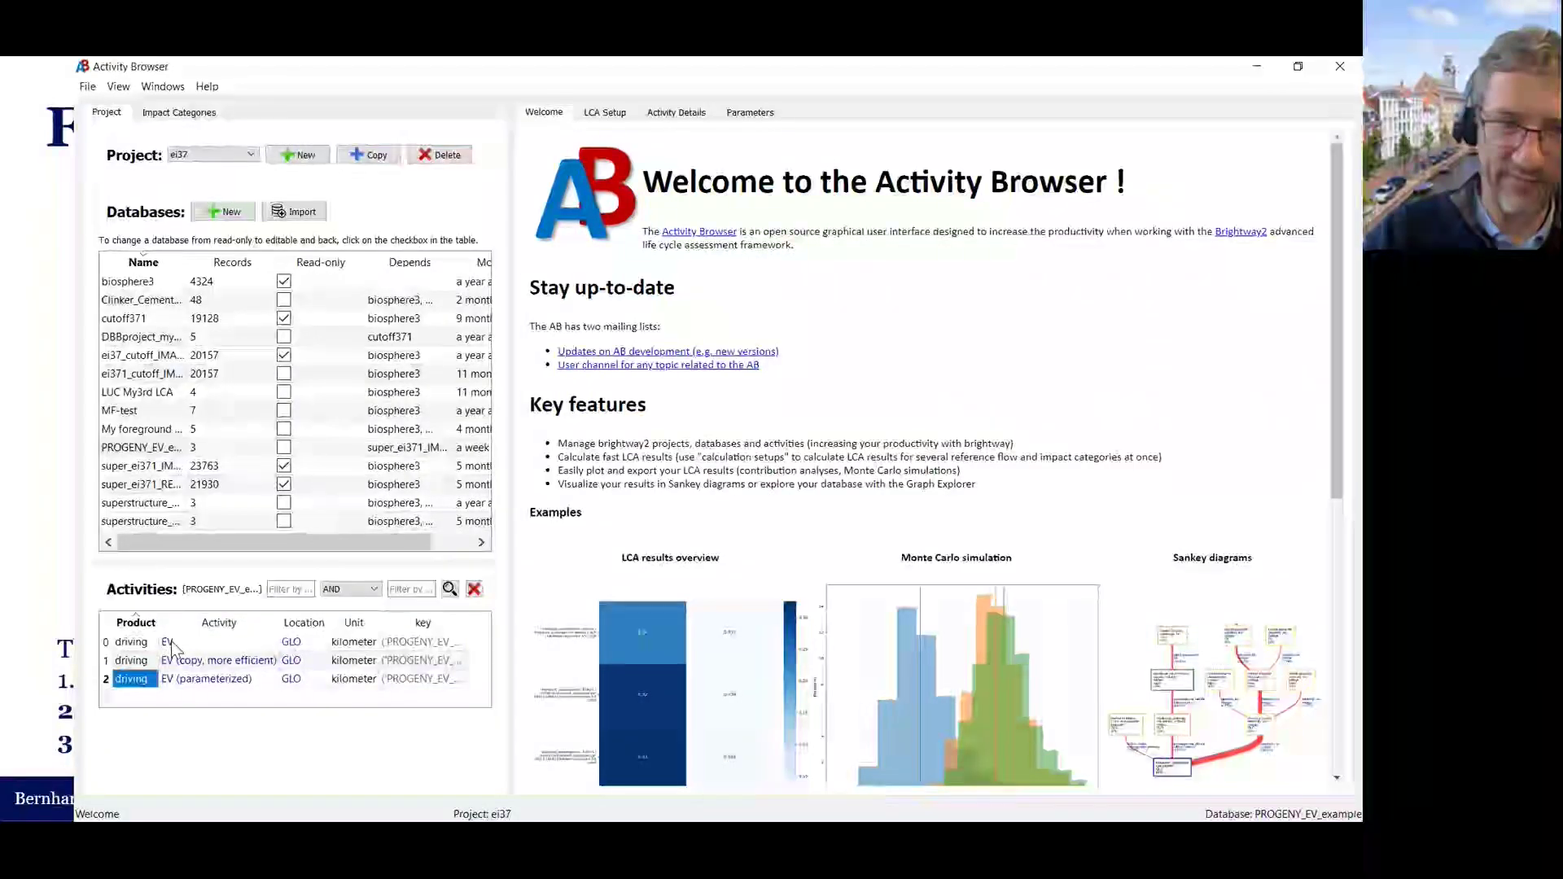
Step: Open the EV activity, showing 0.18 kWh electricity, 0.006 kg car and 0.003 kg battery inputs
double_click(202, 643)
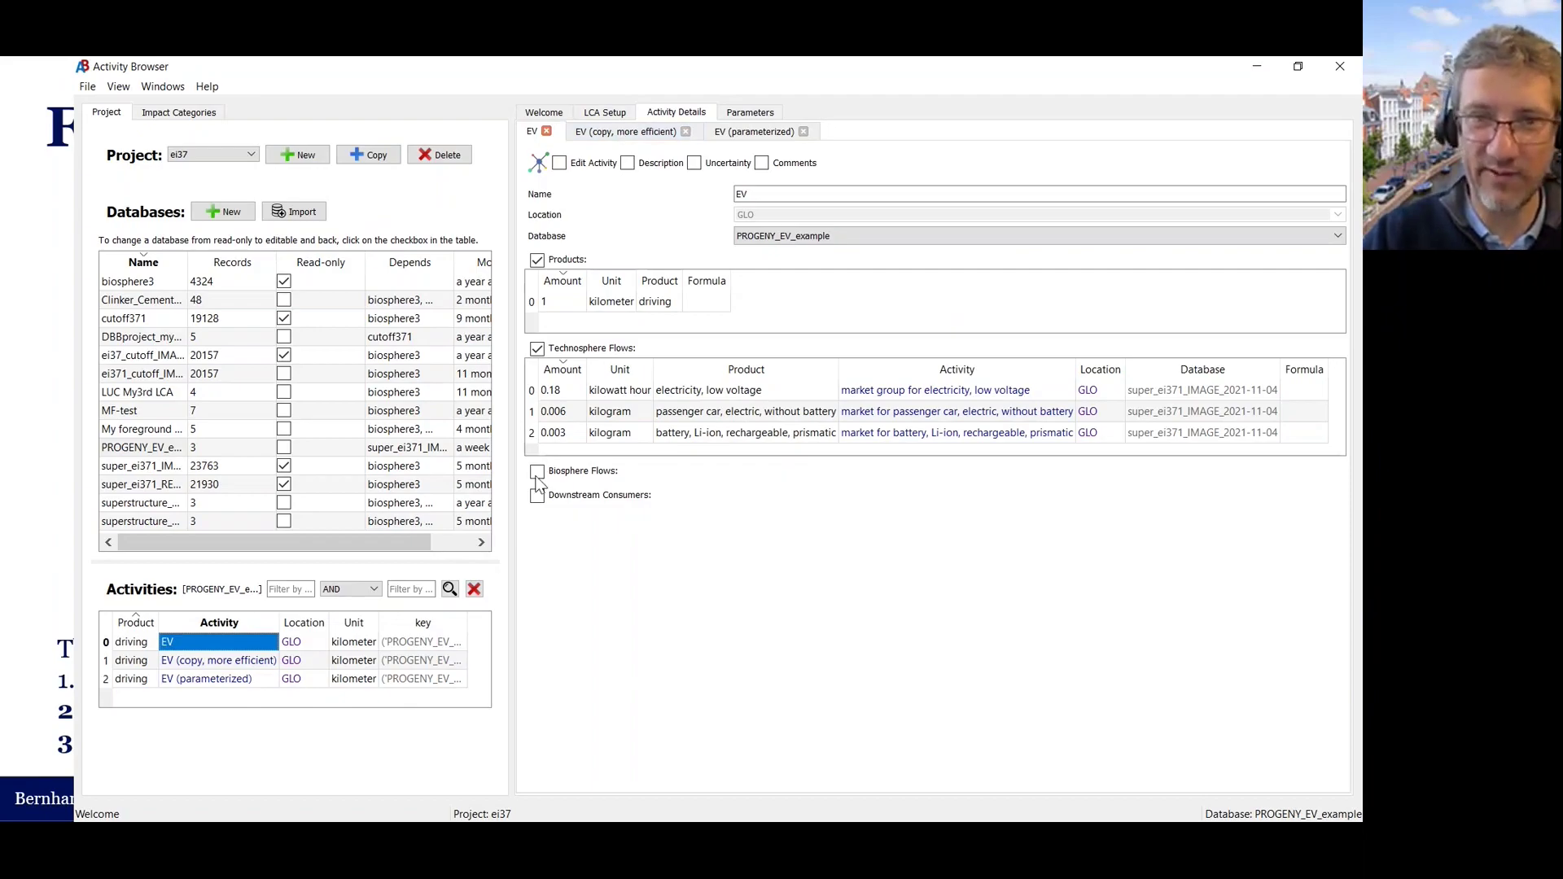
Step: View the more efficient EV copy, then the parameterized EV's efficiency_factor formula column
left_click(627, 133)
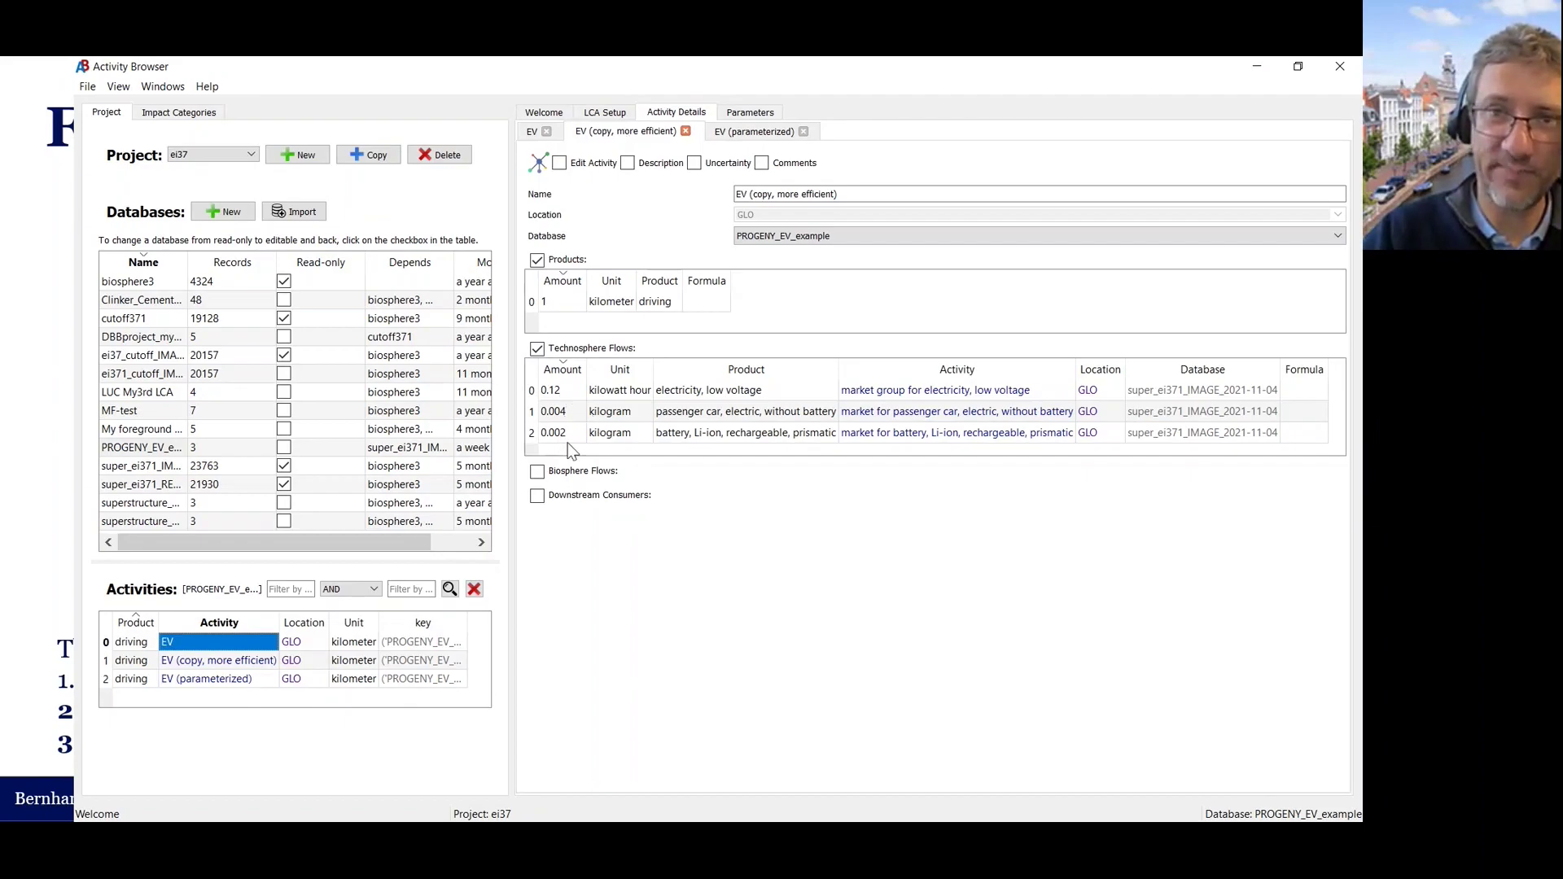
left_click(754, 131)
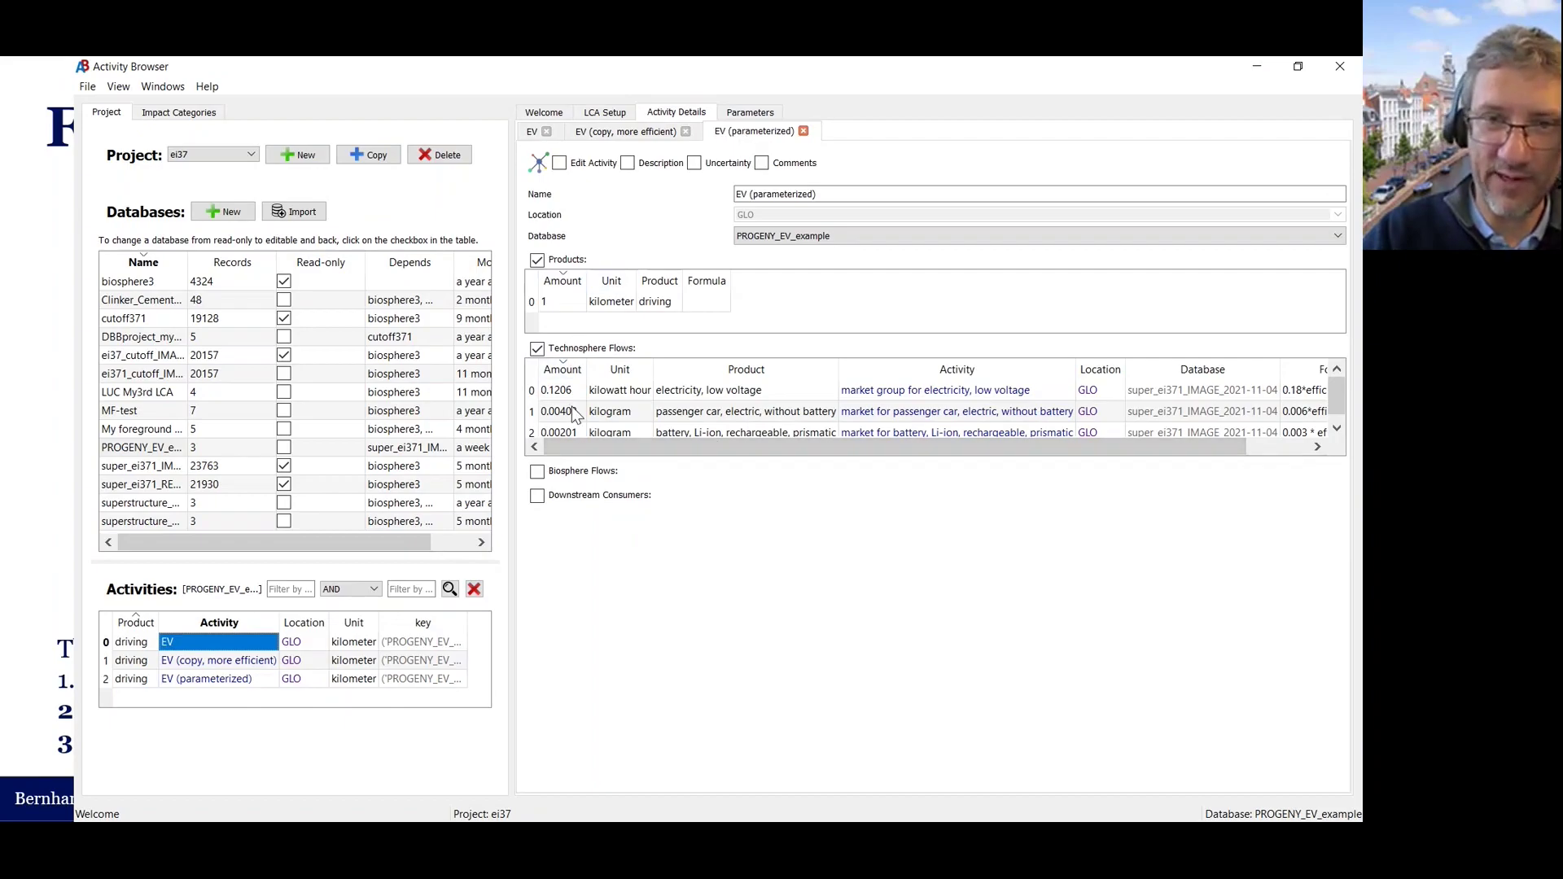
left_click(667, 444)
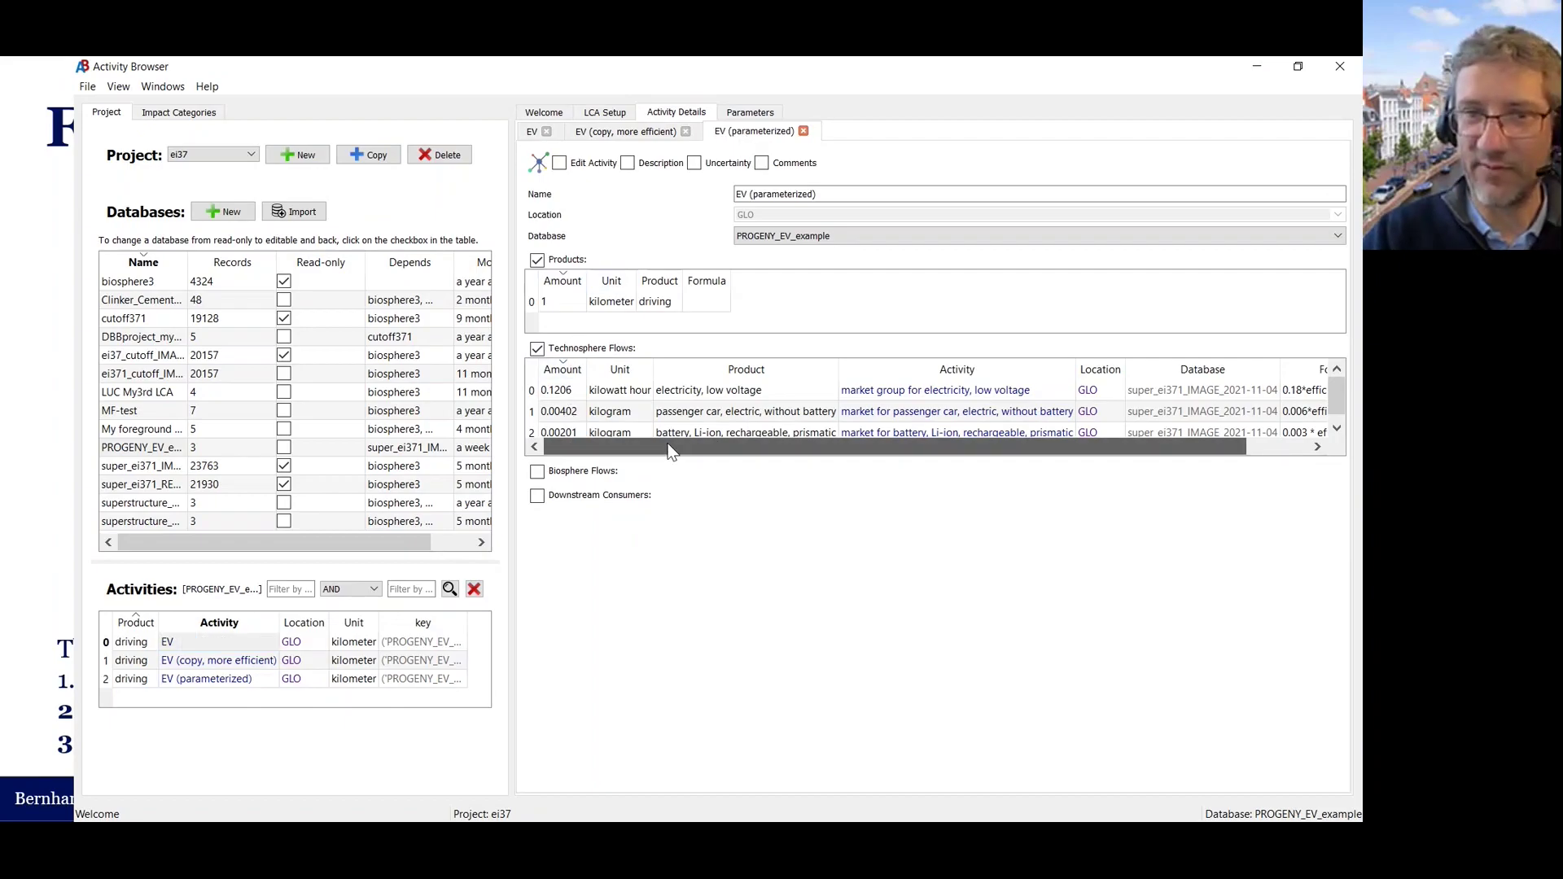
left_click_drag(668, 445, 1235, 398)
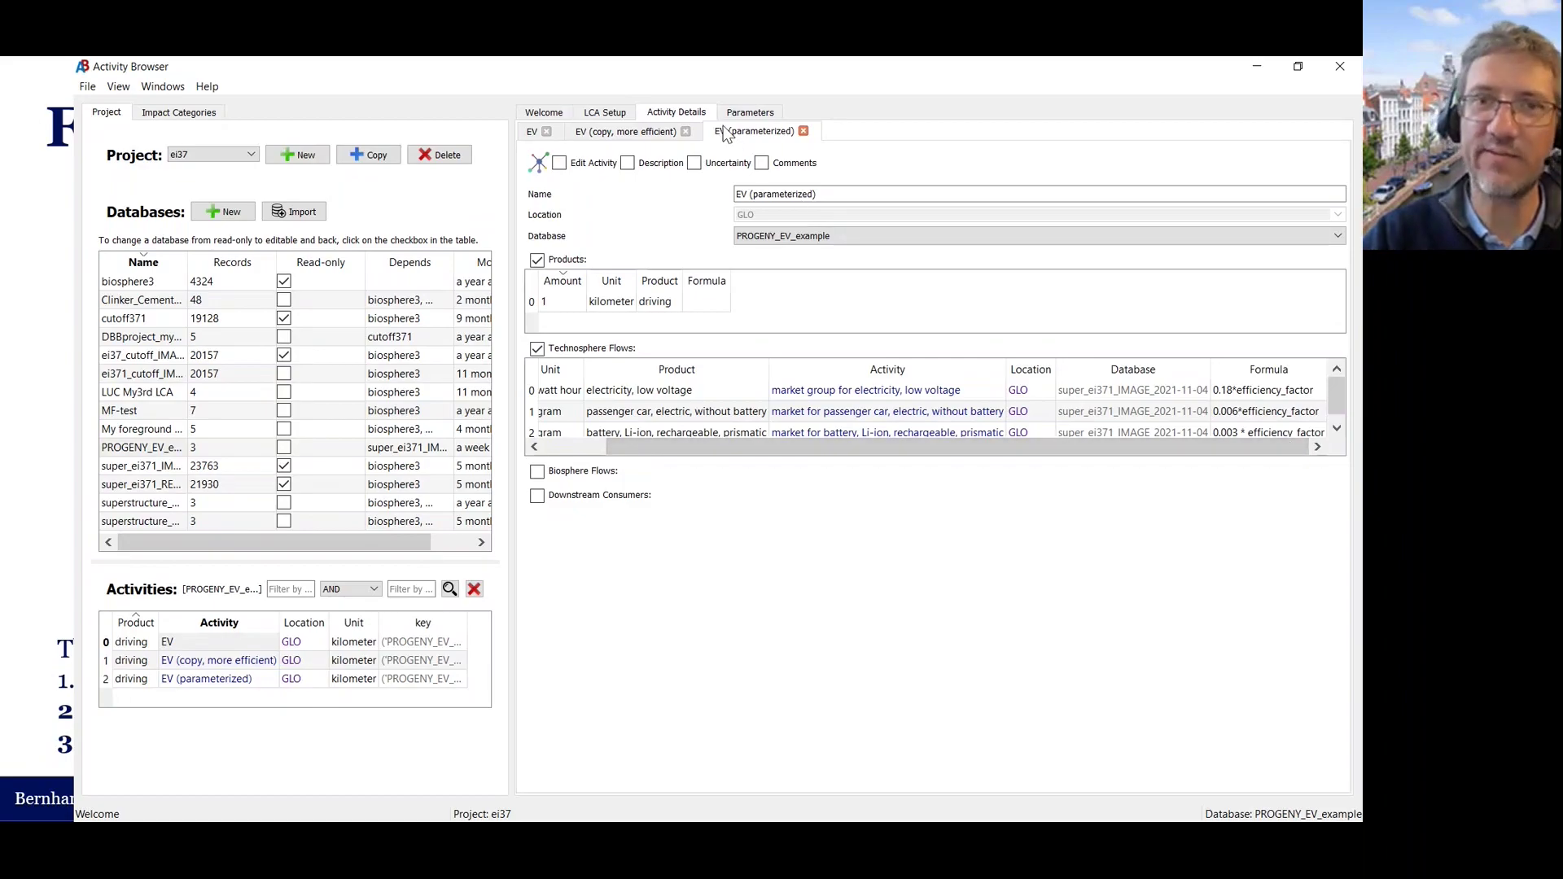
Step: Check efficiency_factor, then calculate a Standard LCA of the three EV activities
left_click(749, 112)
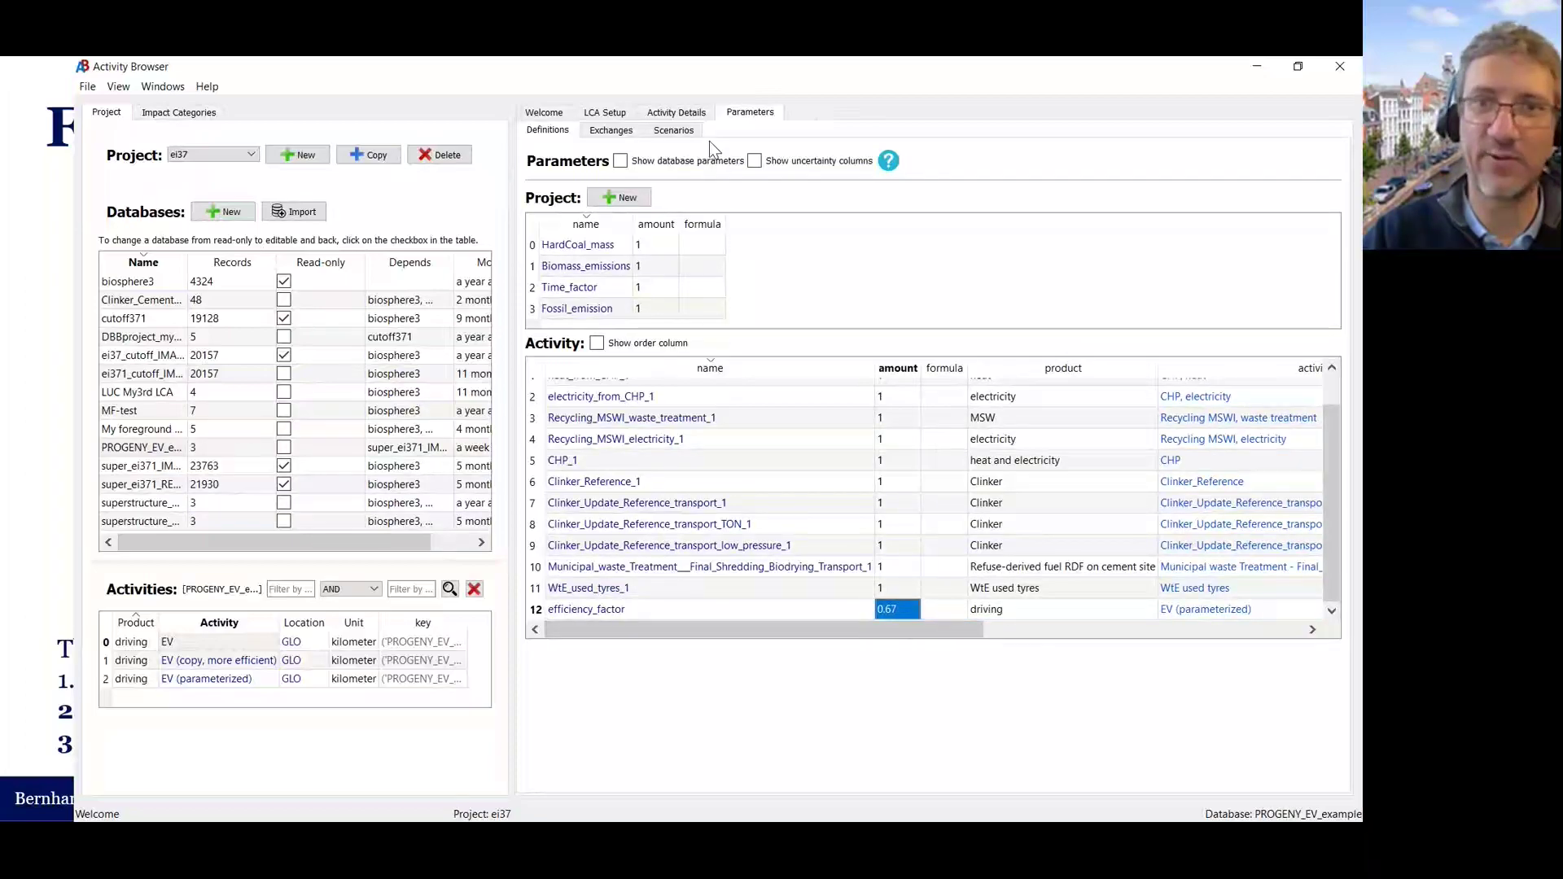
left_click(621, 116)
left_click(649, 165)
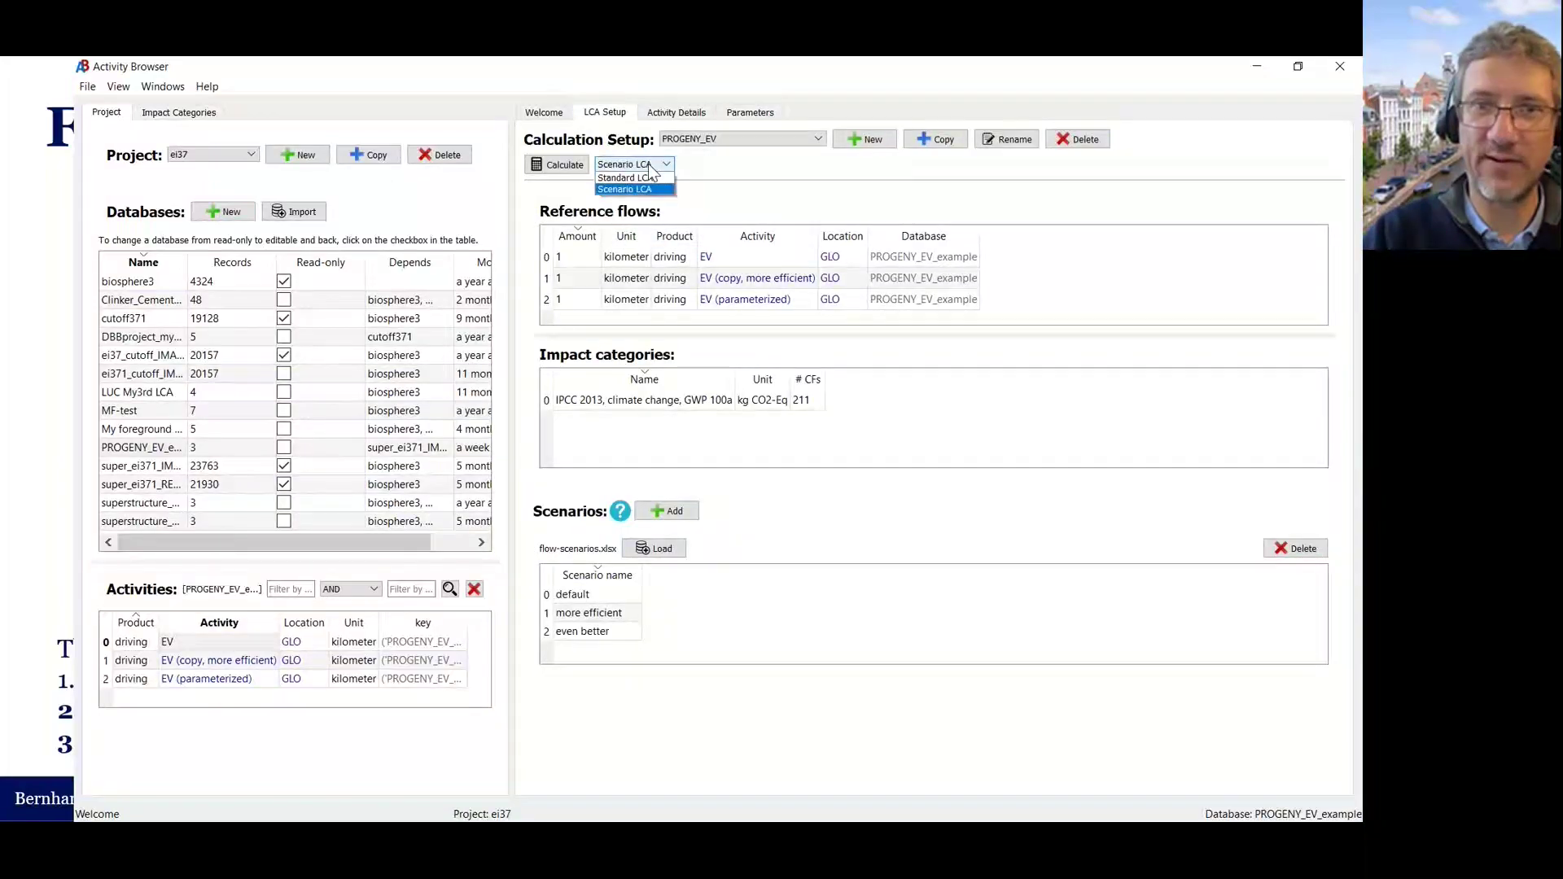
left_click(643, 178)
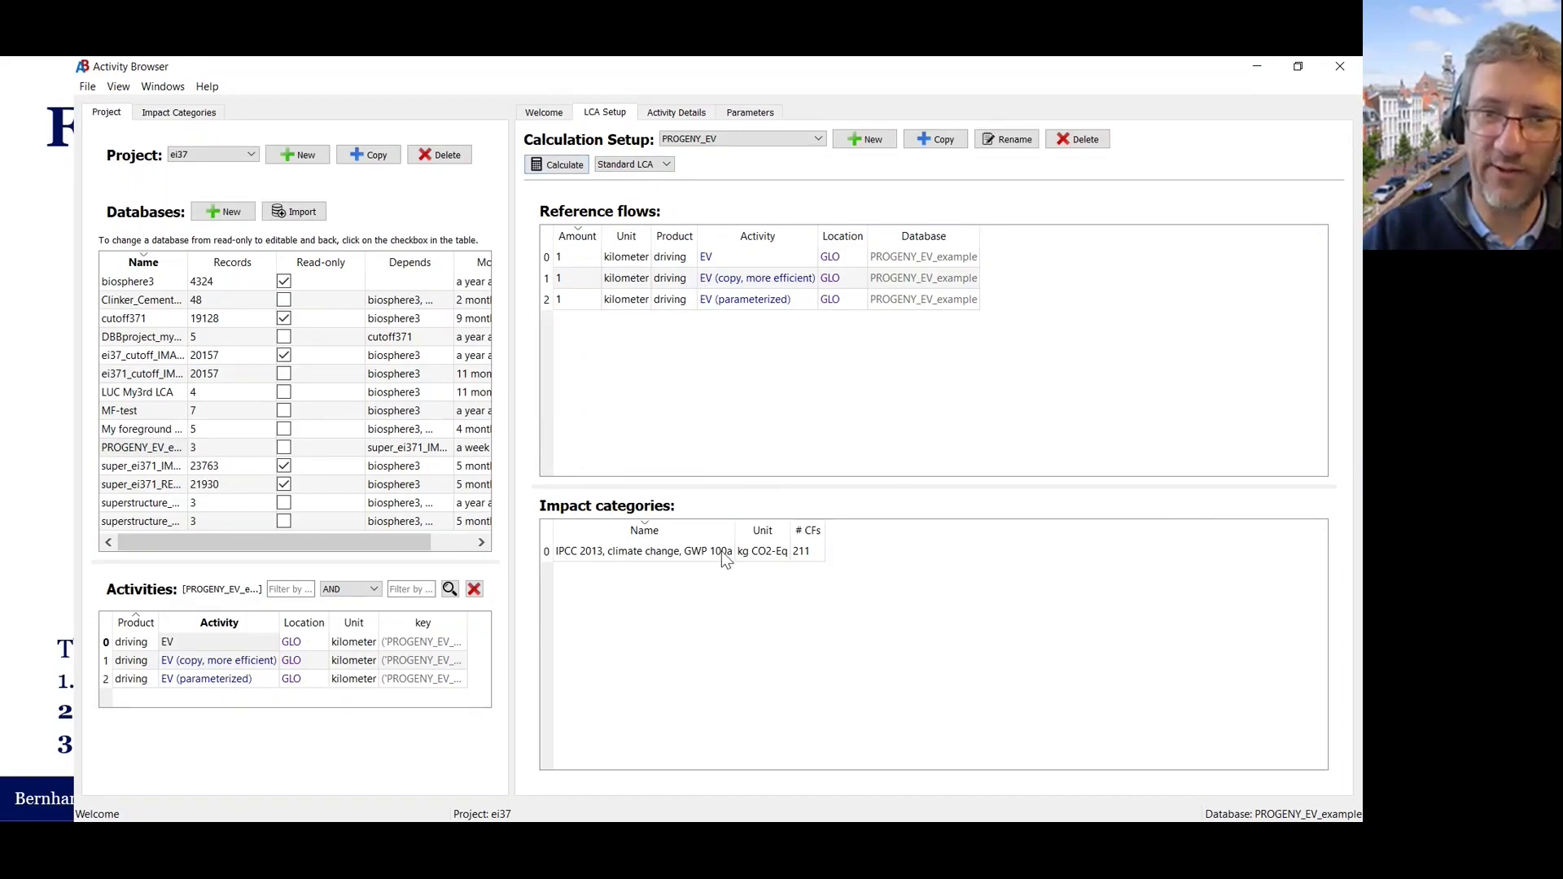
left_click(559, 165)
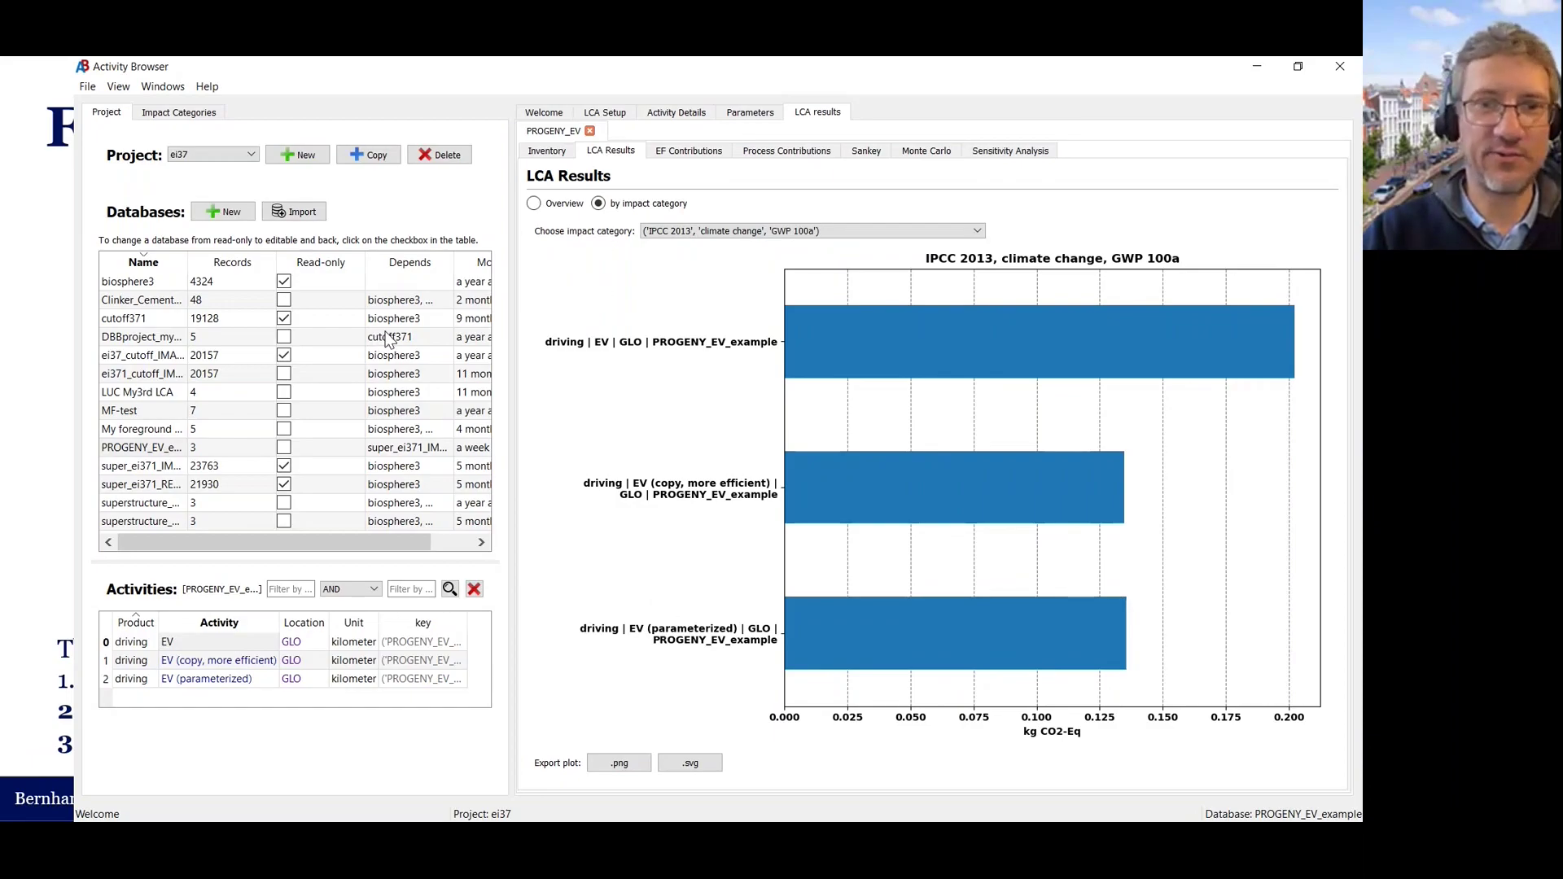
Step: Switch the calculation type to Scenario LCA and load parameter-scenarios.xlsx as the scenario file
left_click(613, 115)
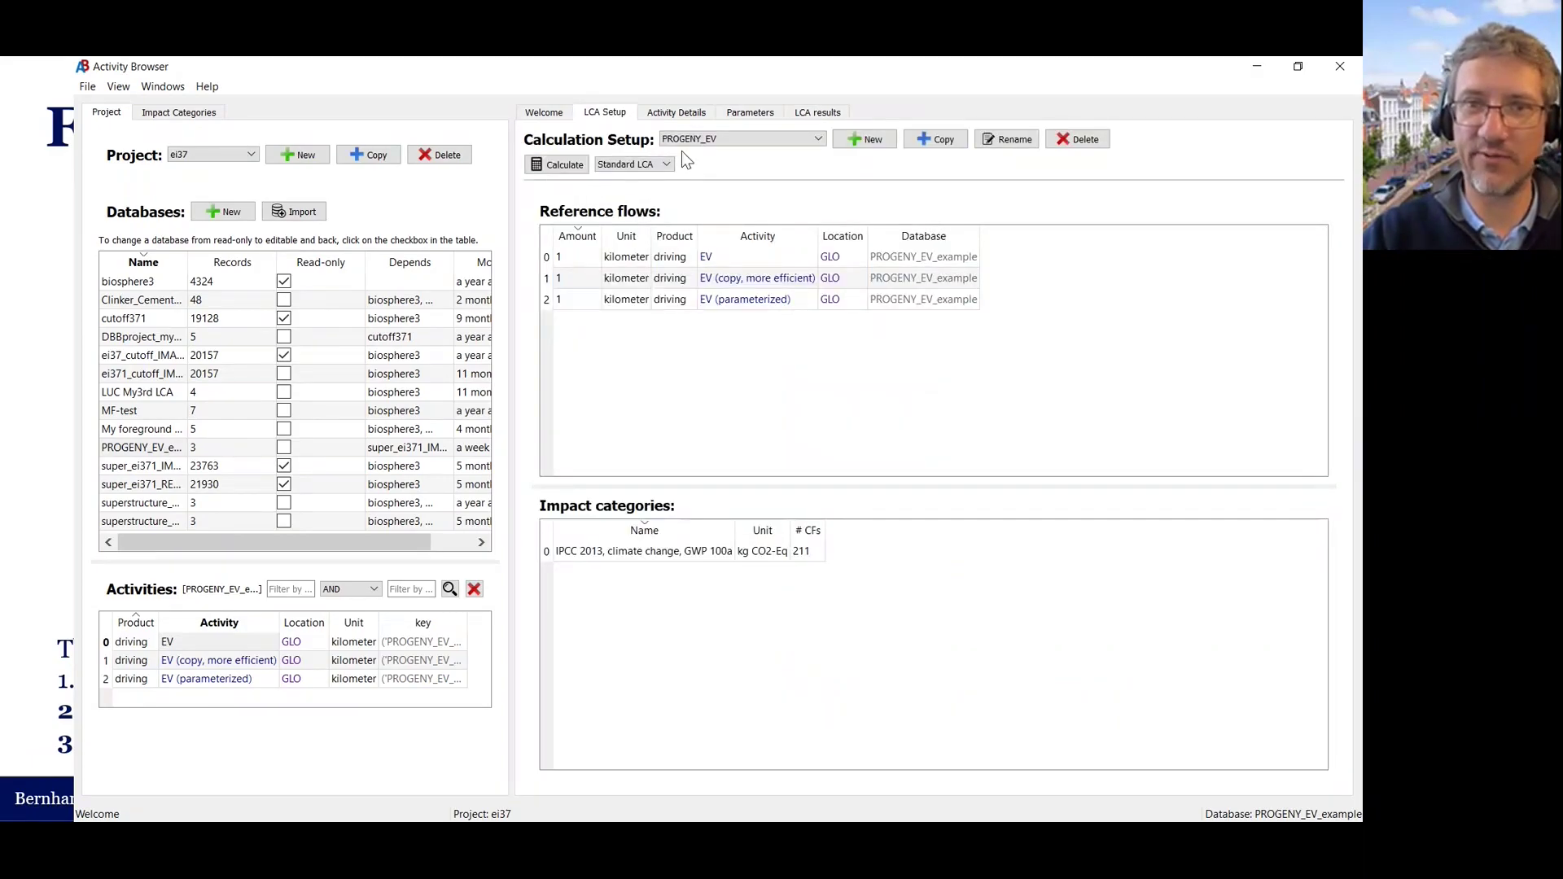
left_click(648, 165)
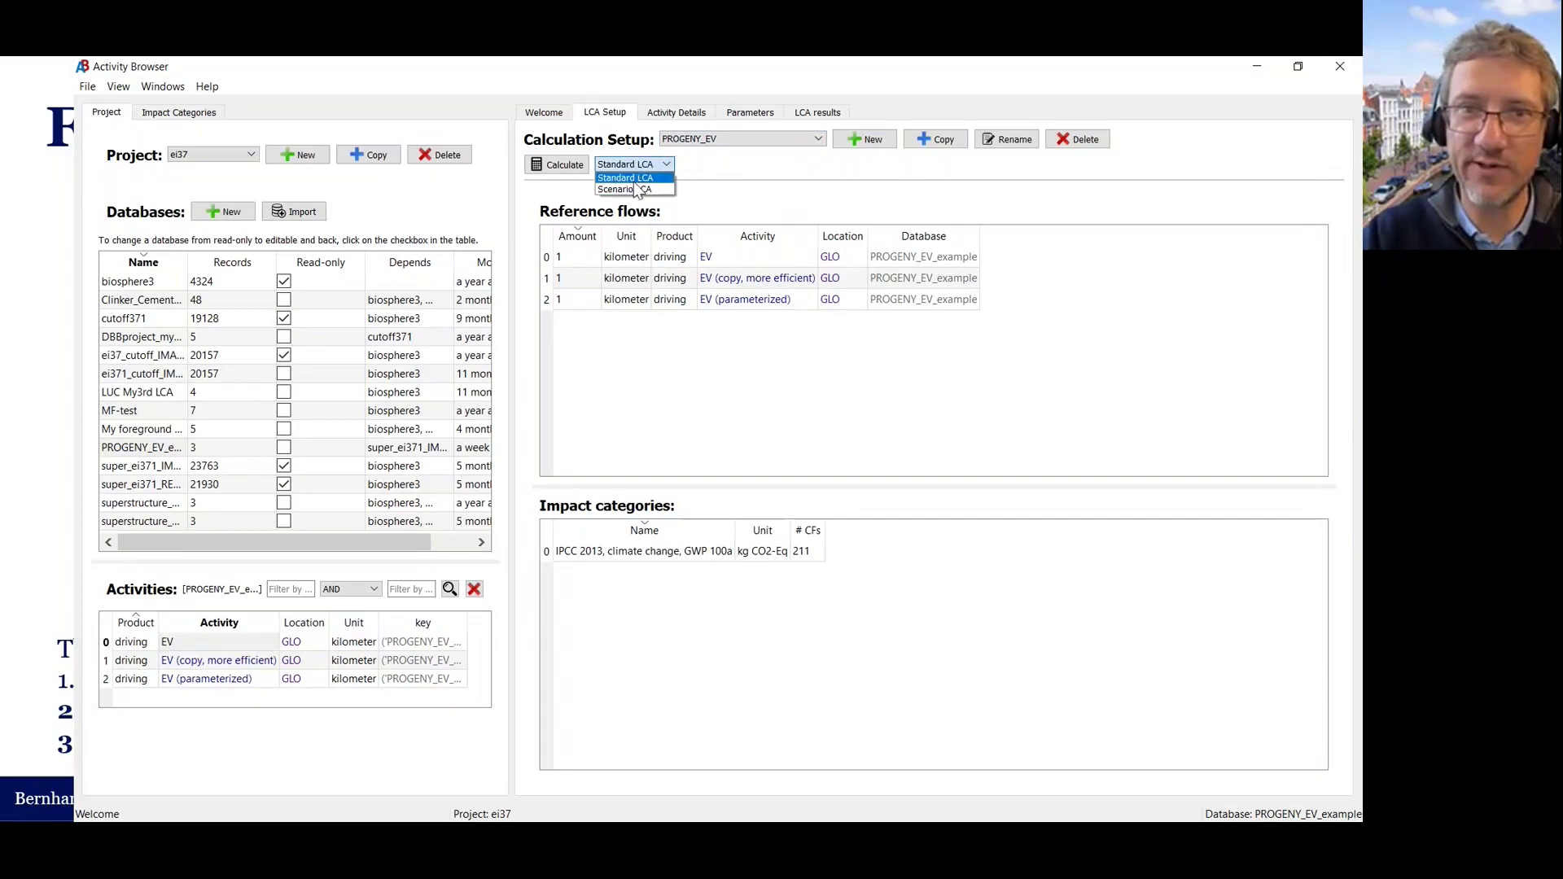
left_click(634, 190)
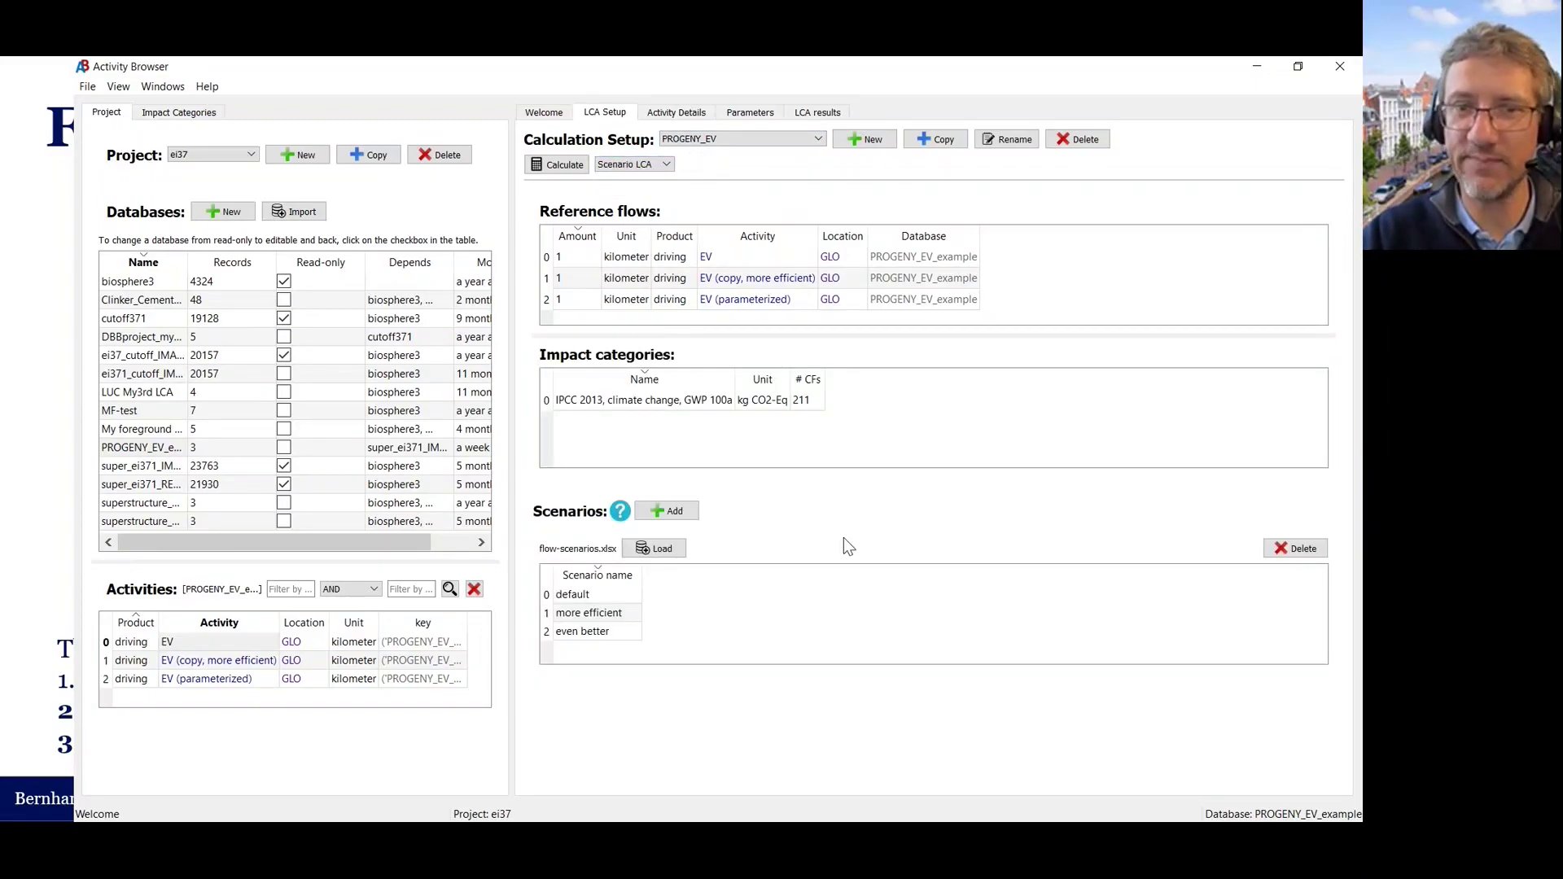
left_click(627, 550)
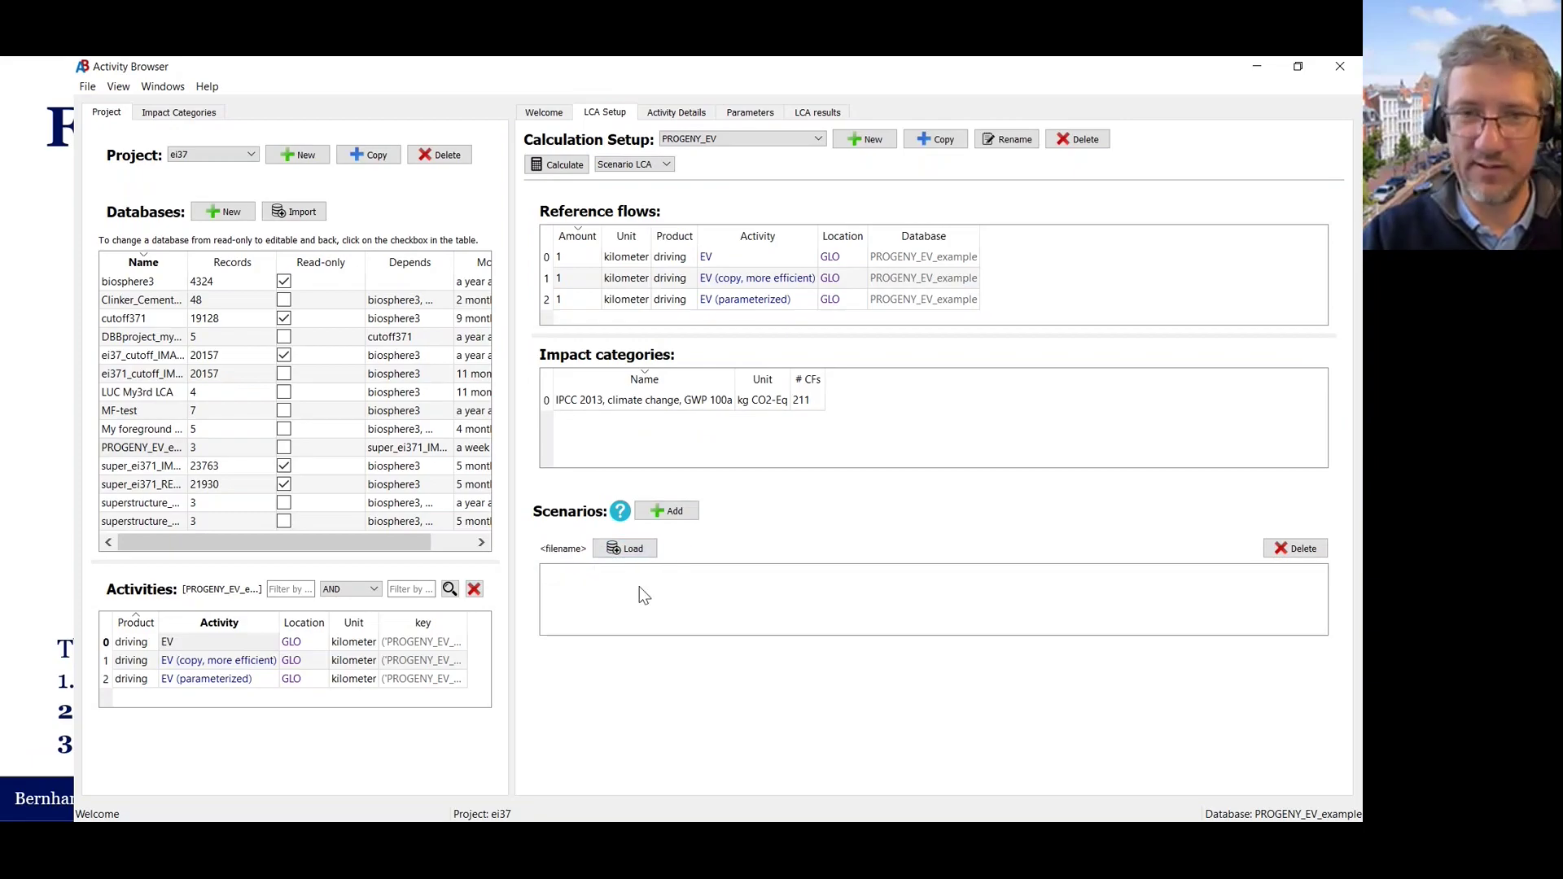
left_click(828, 433)
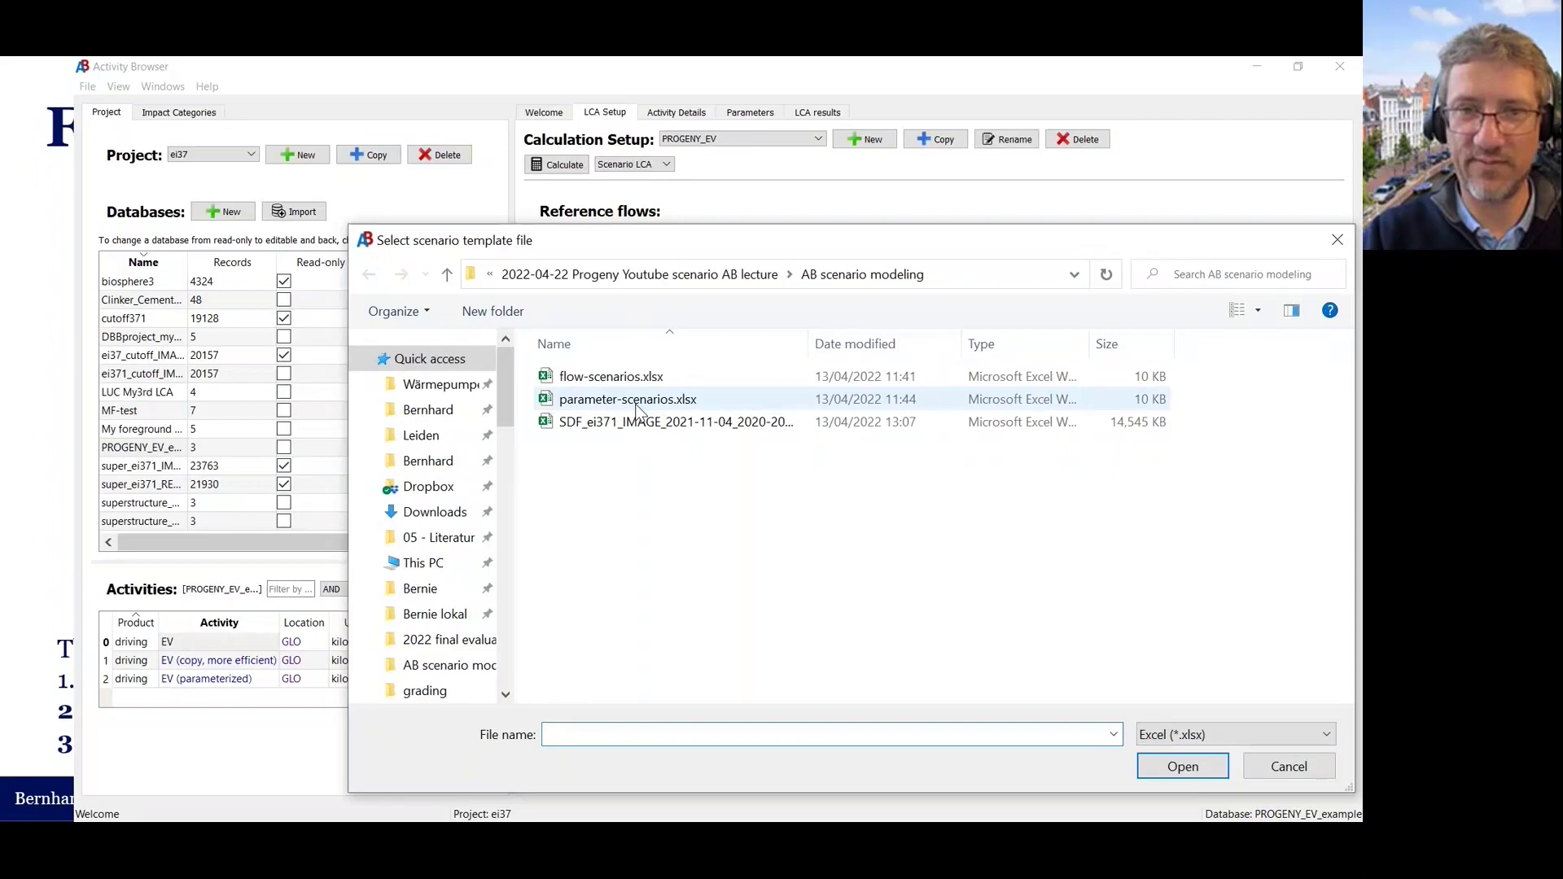
double_click(636, 400)
left_click(747, 486)
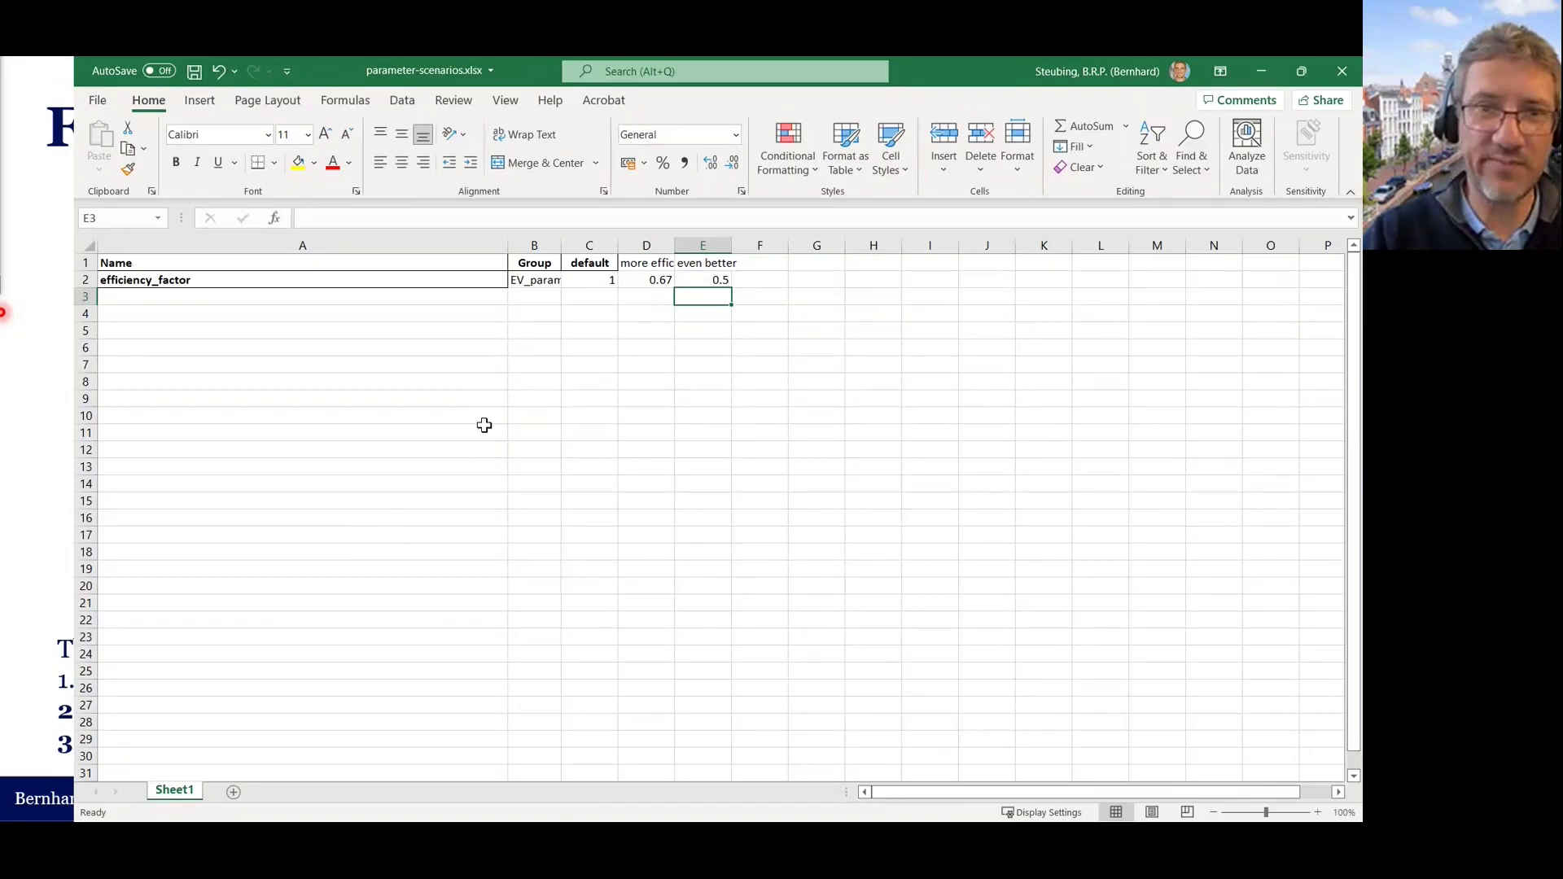
Step: Fit column A and inspect the efficiency_factor row, Group column and scenario headers
left_click(302, 314)
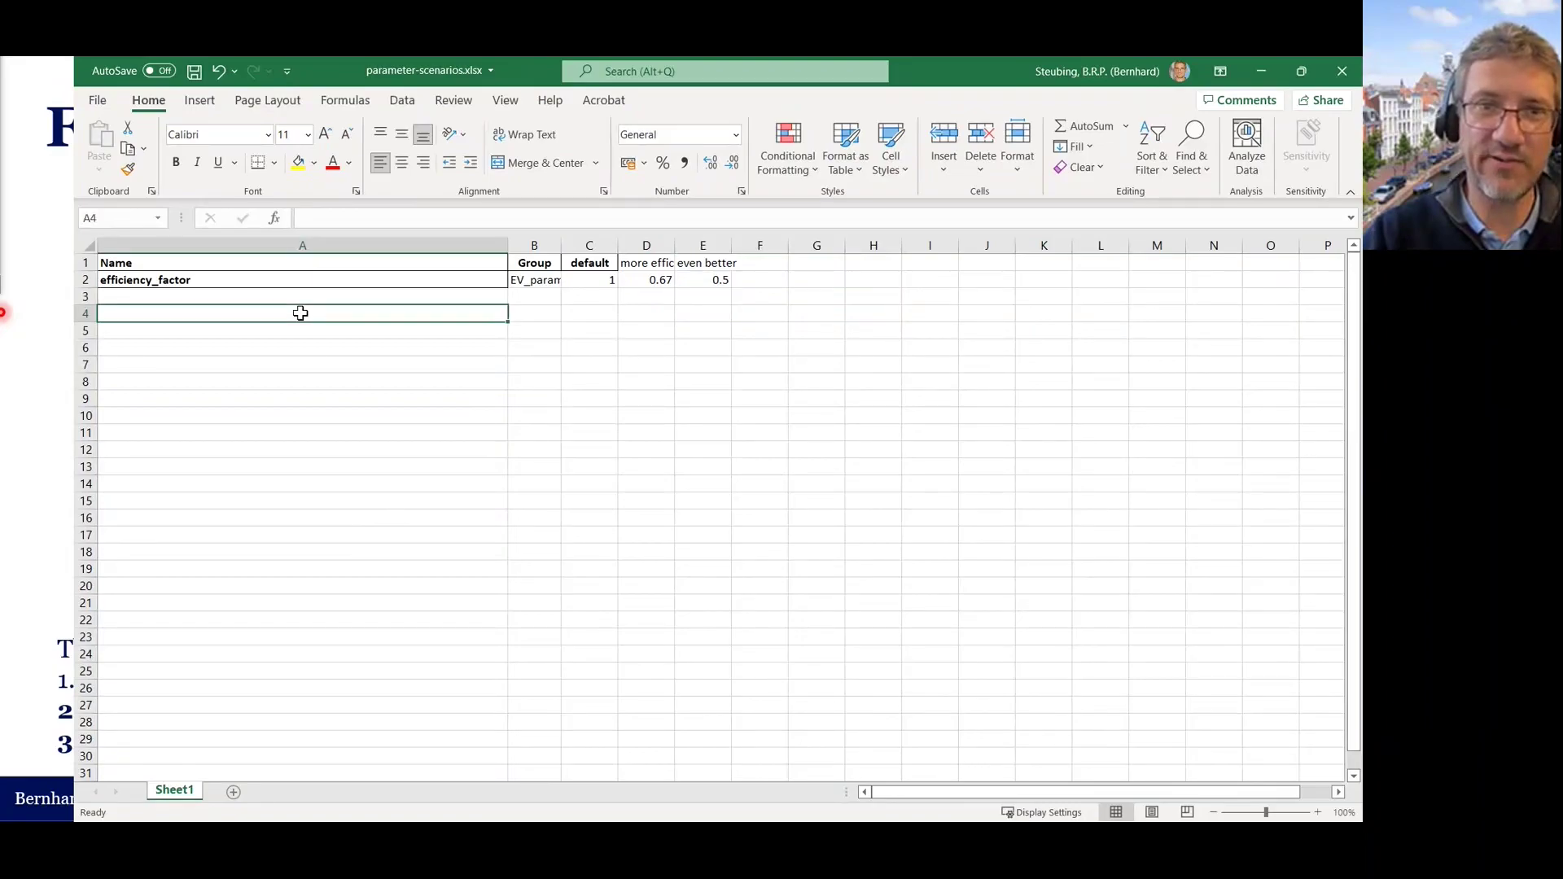
double_click(508, 245)
left_click(130, 278)
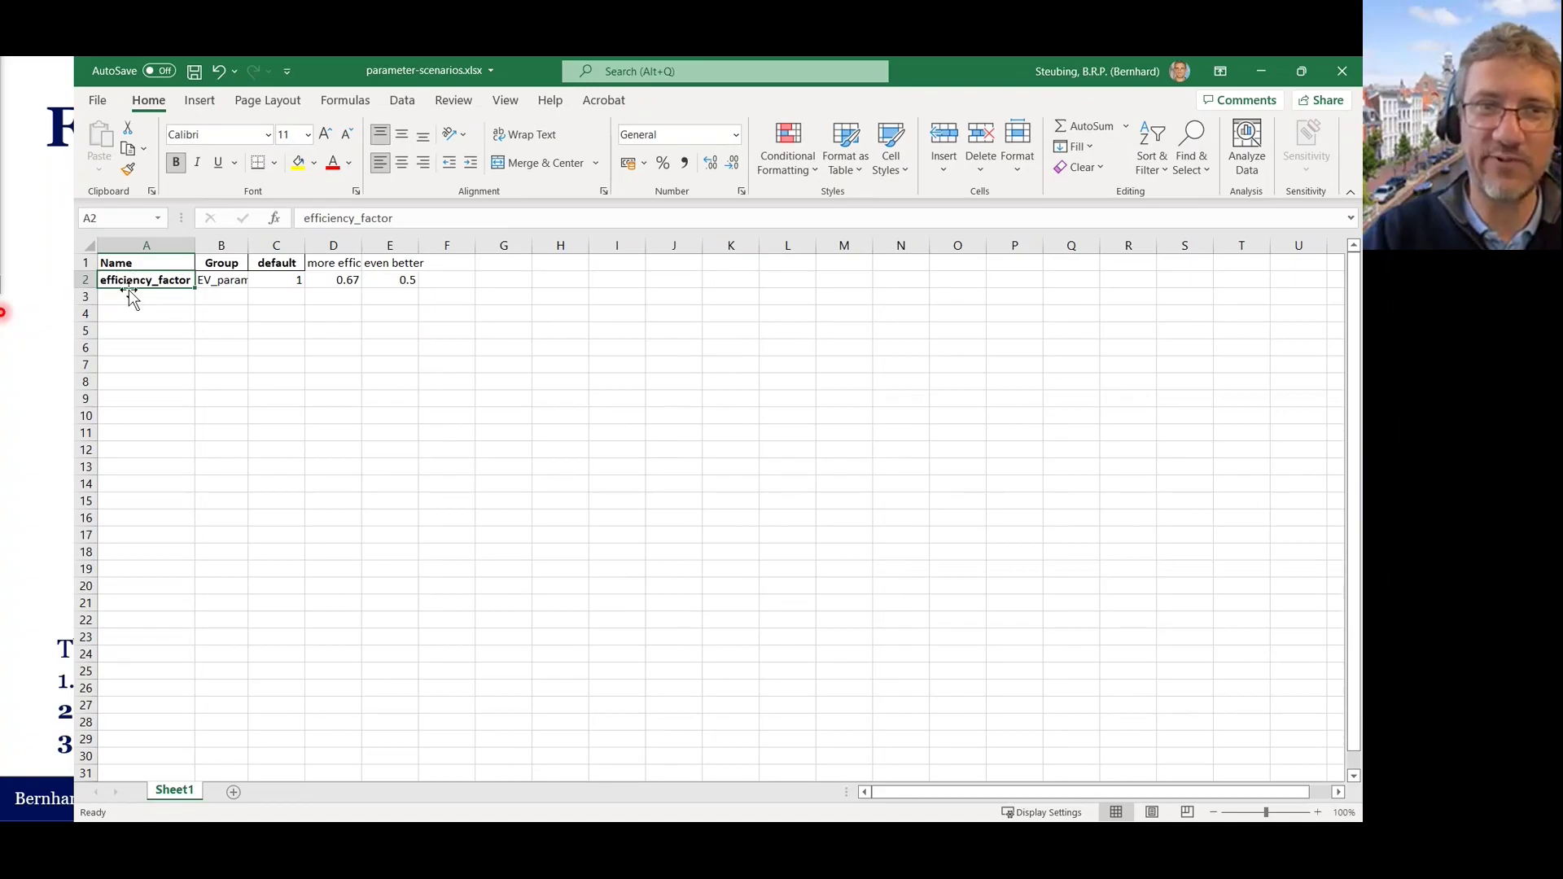
left_click(346, 263)
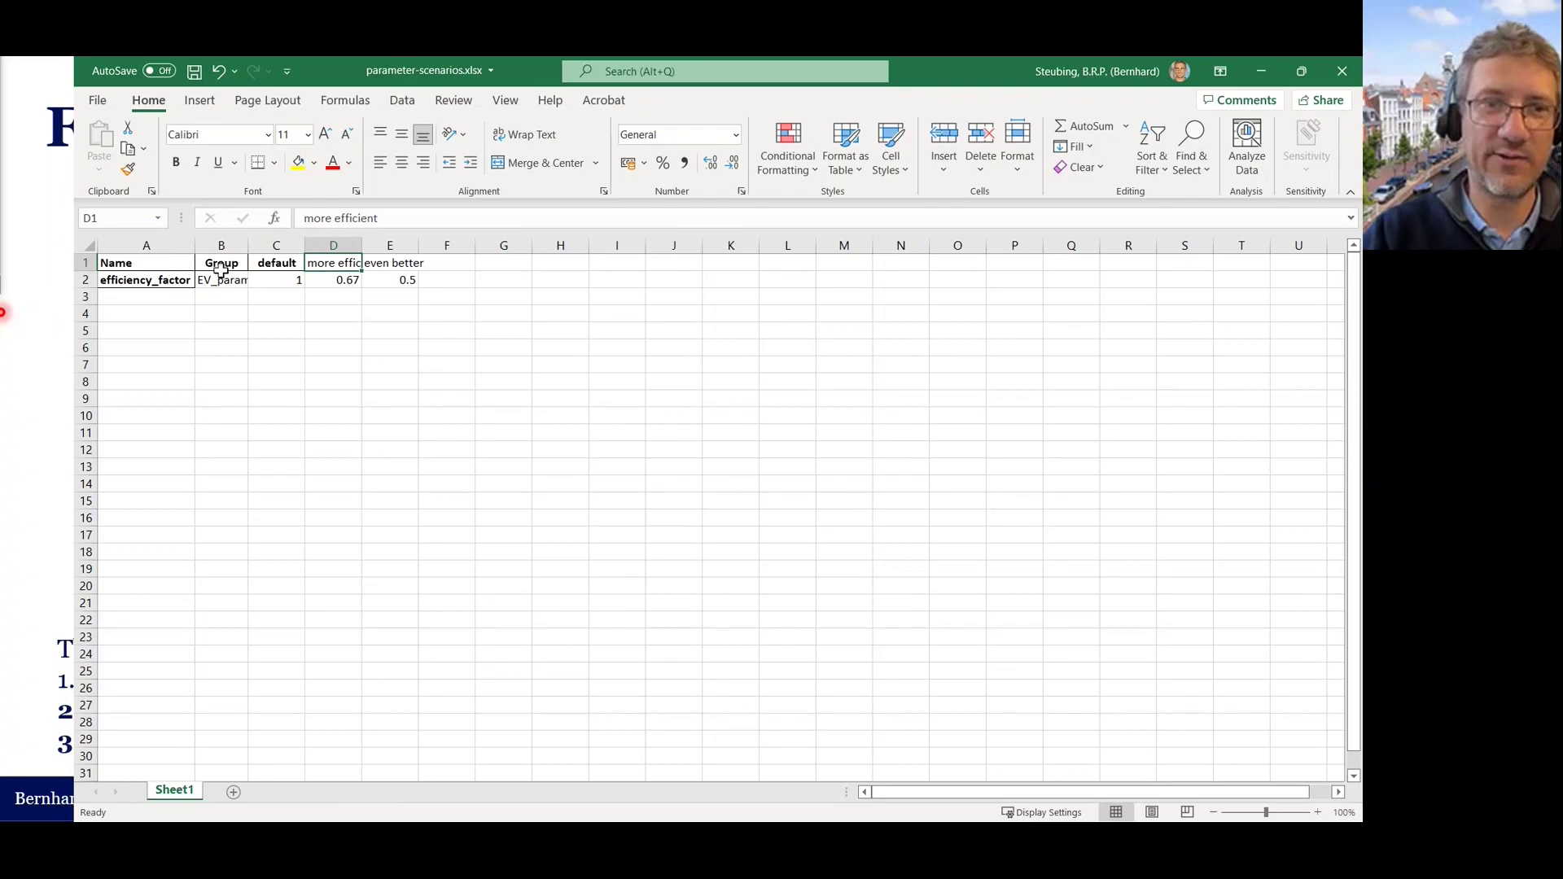
left_click(224, 246)
left_click(322, 283)
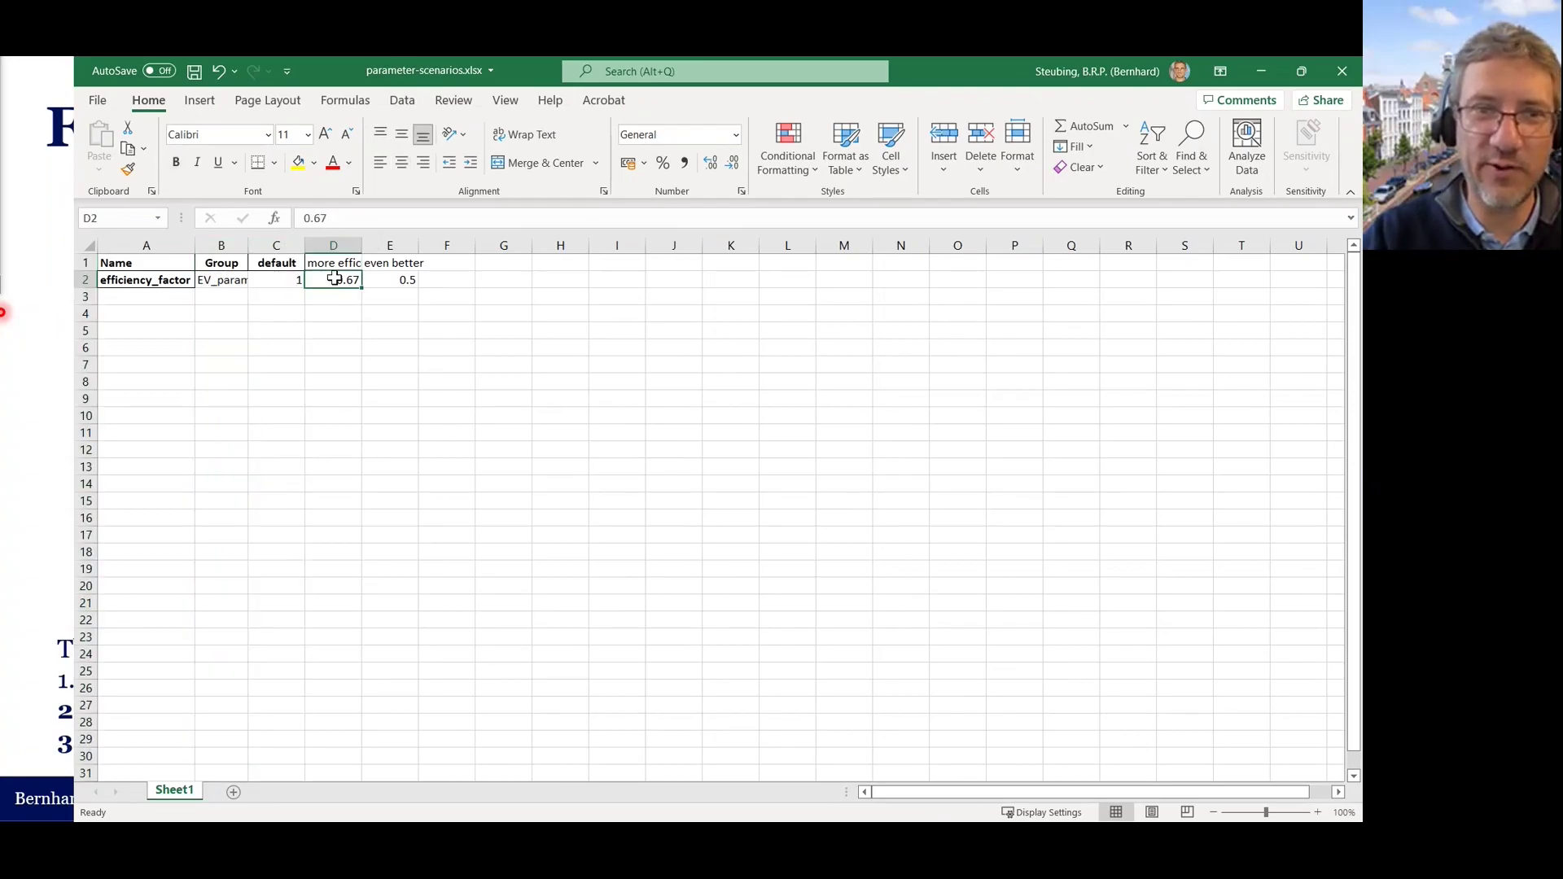
Step: Widen columns D and E and check the 0.67 and 0.5 efficiency values
left_click(359, 265)
double_click(362, 245)
double_click(441, 246)
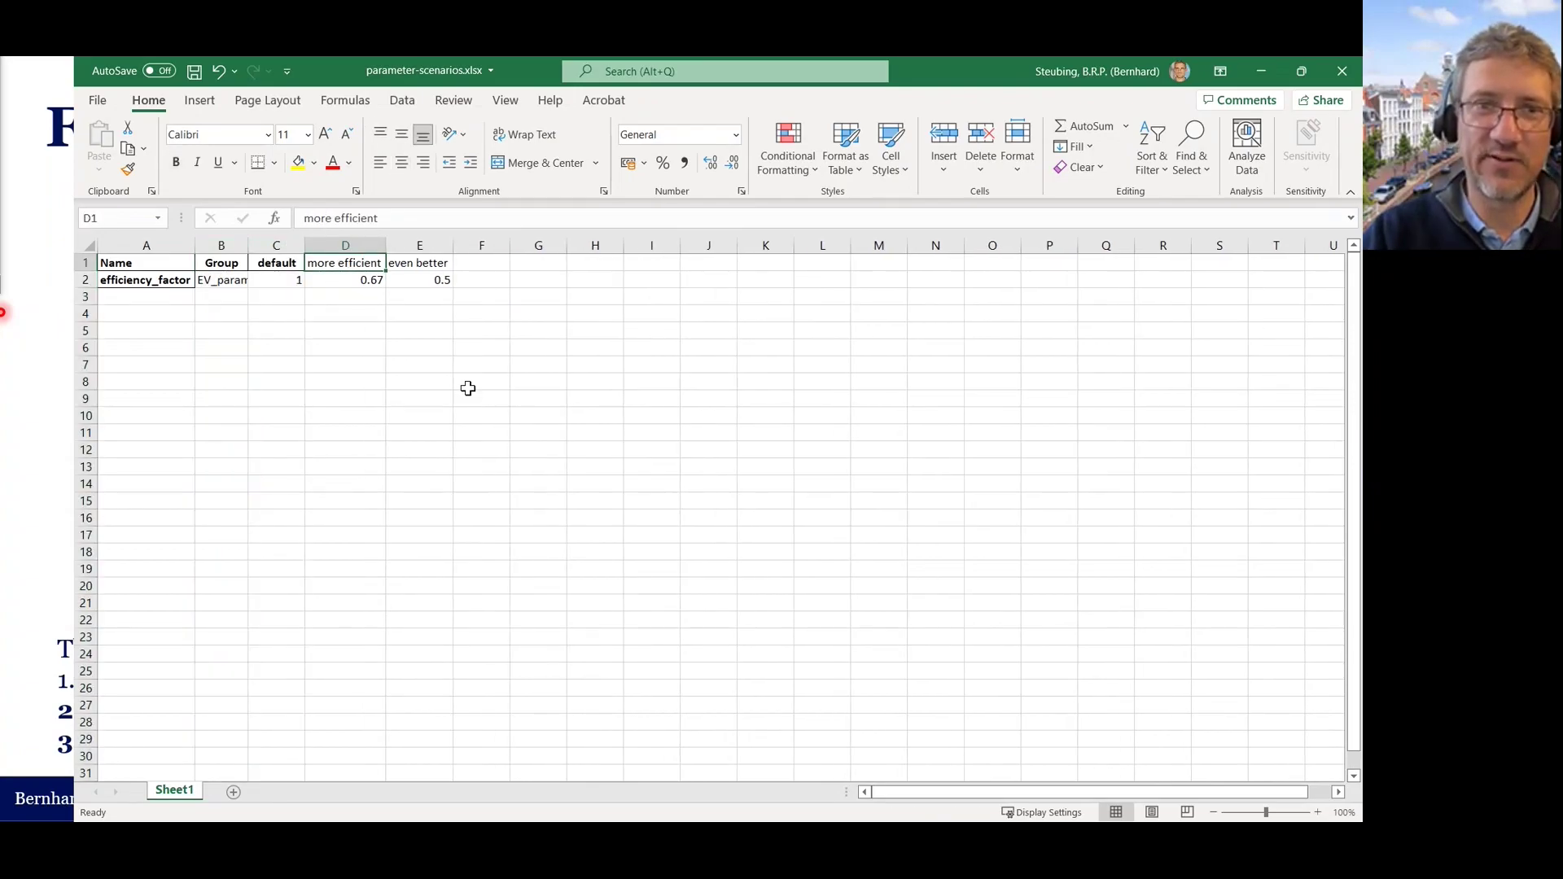
left_click(335, 286)
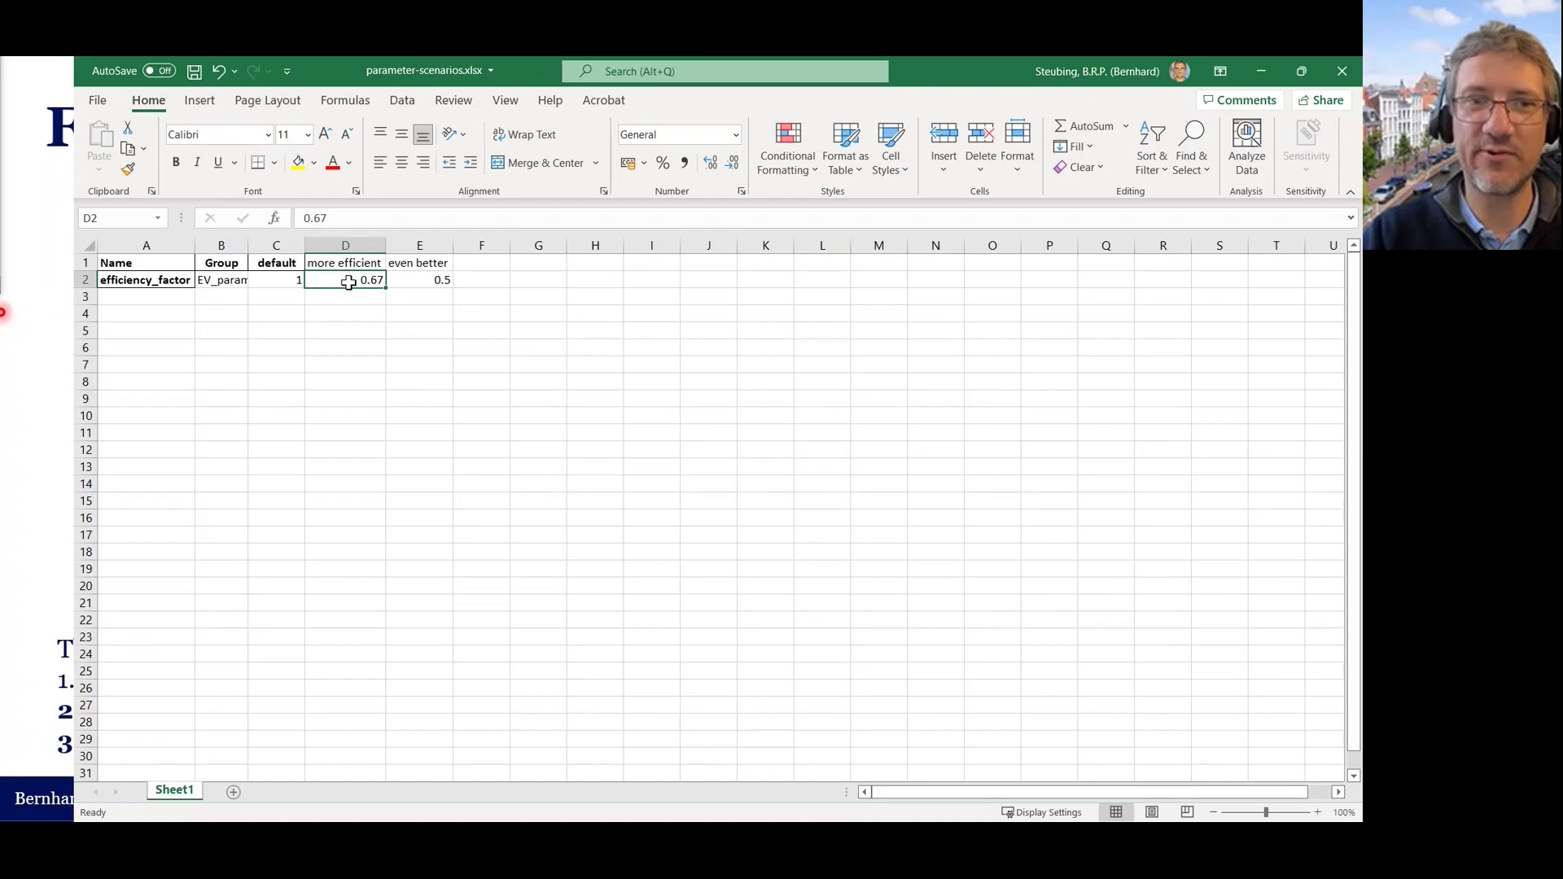
left_click(425, 279)
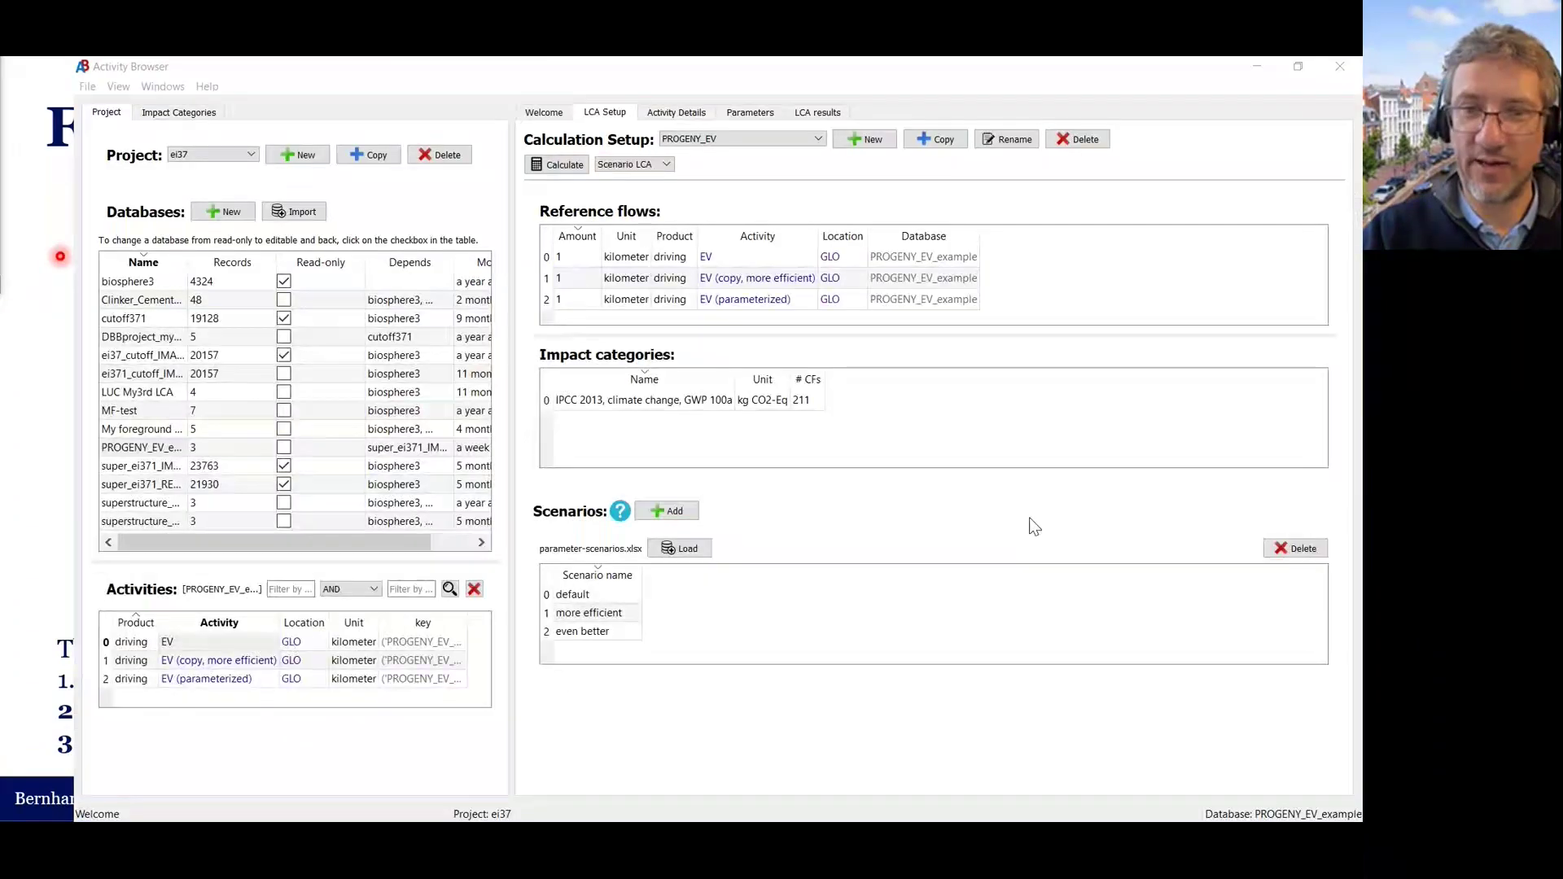
Step: Run the scenario LCA, showing the parameterized EV dropping to about 0.10 kg CO2-eq
left_click(558, 164)
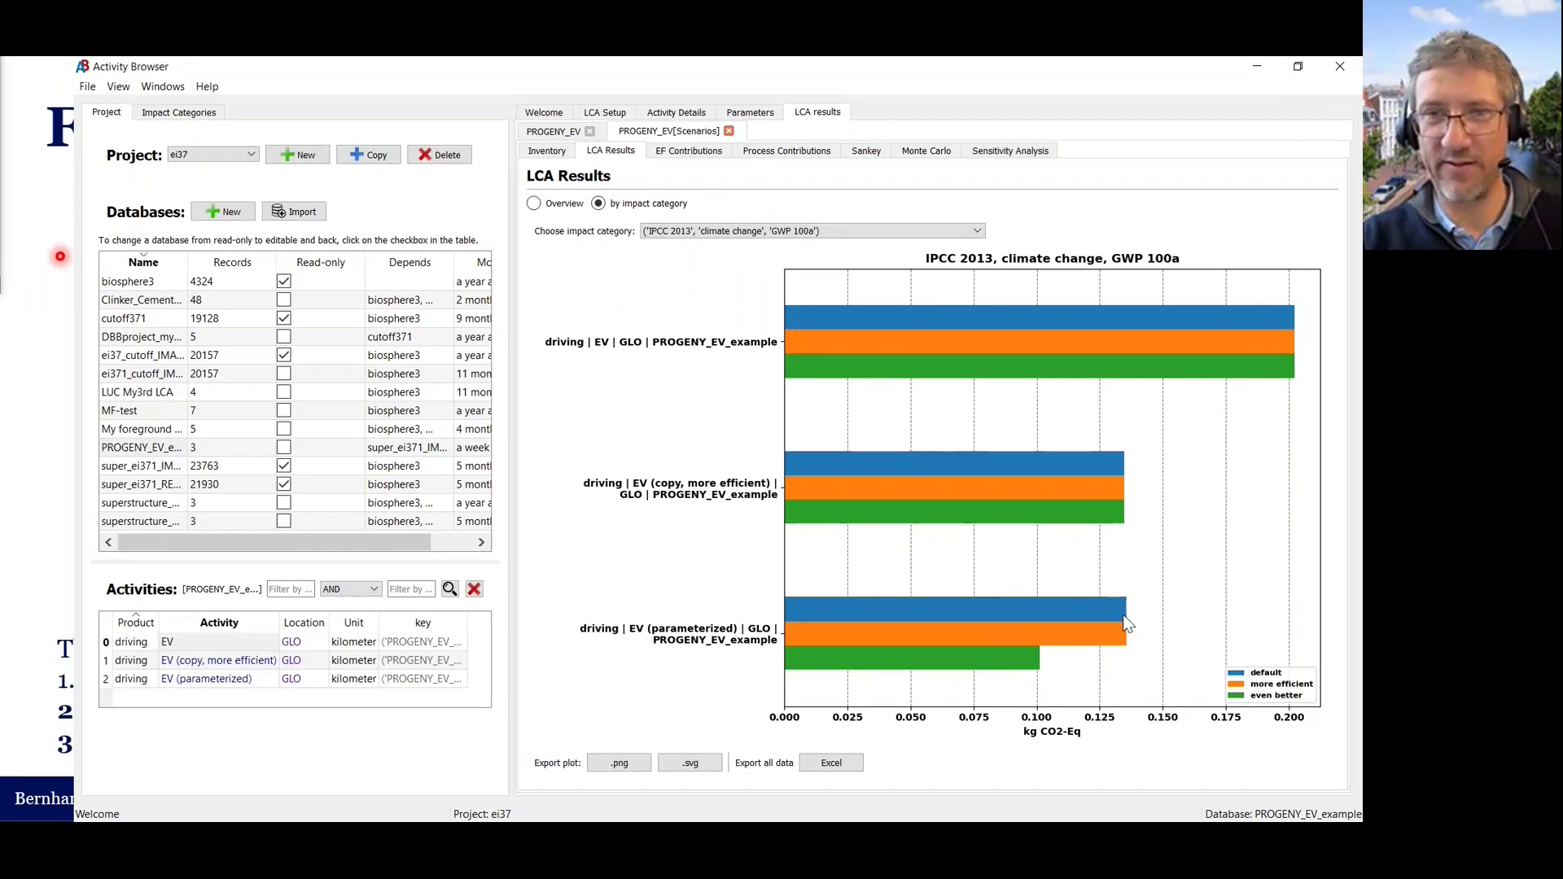
Step: Review the parameters and scenario chart, then delete parameter-scenarios.xlsx from the LCA setup
left_click(747, 114)
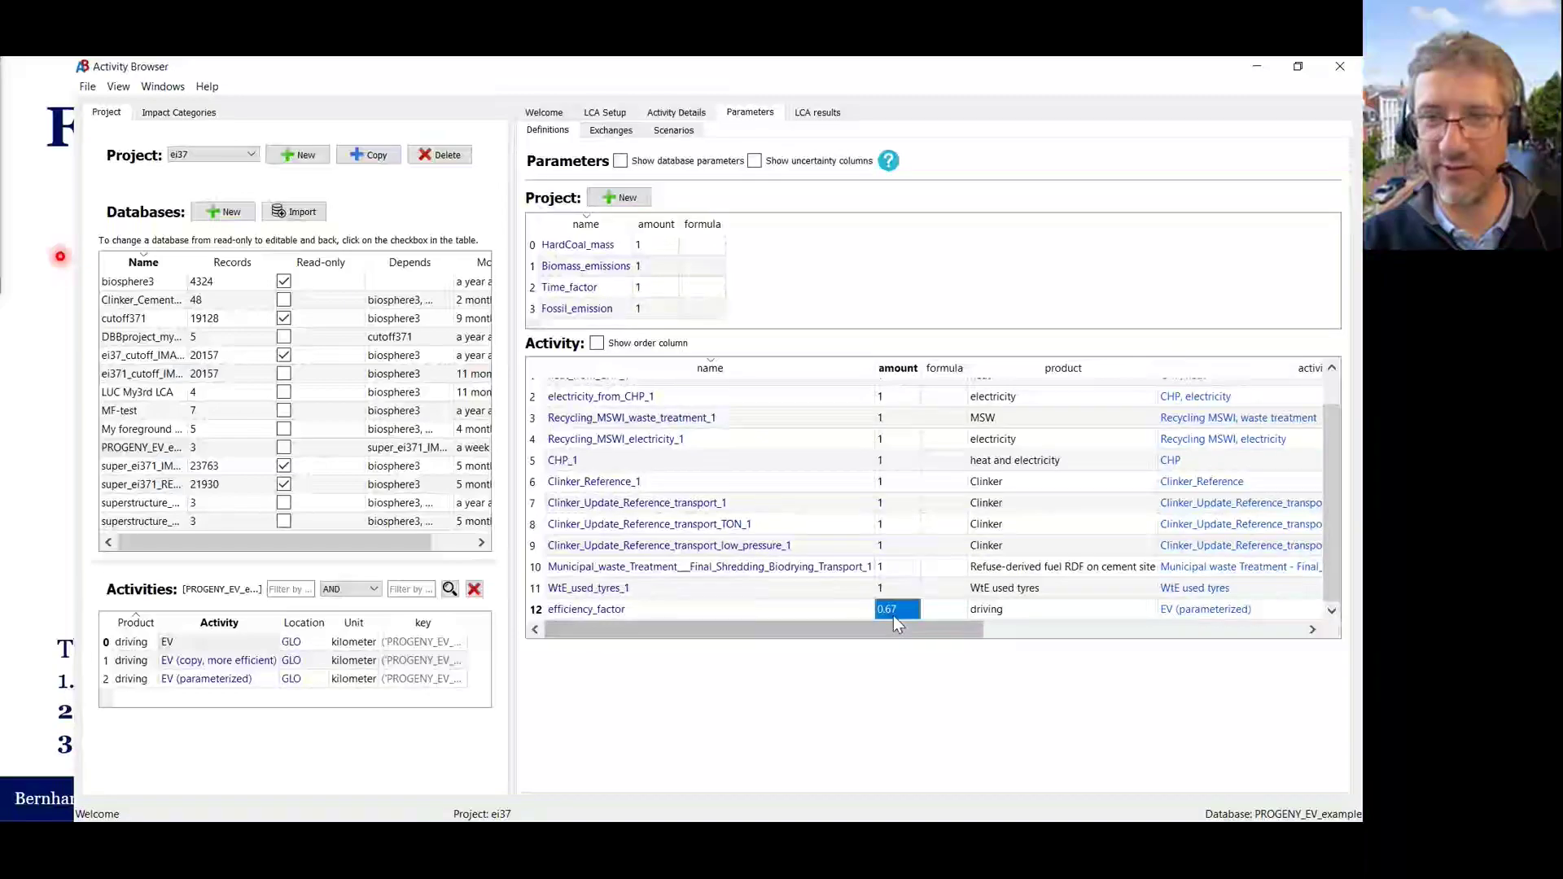
left_click(810, 115)
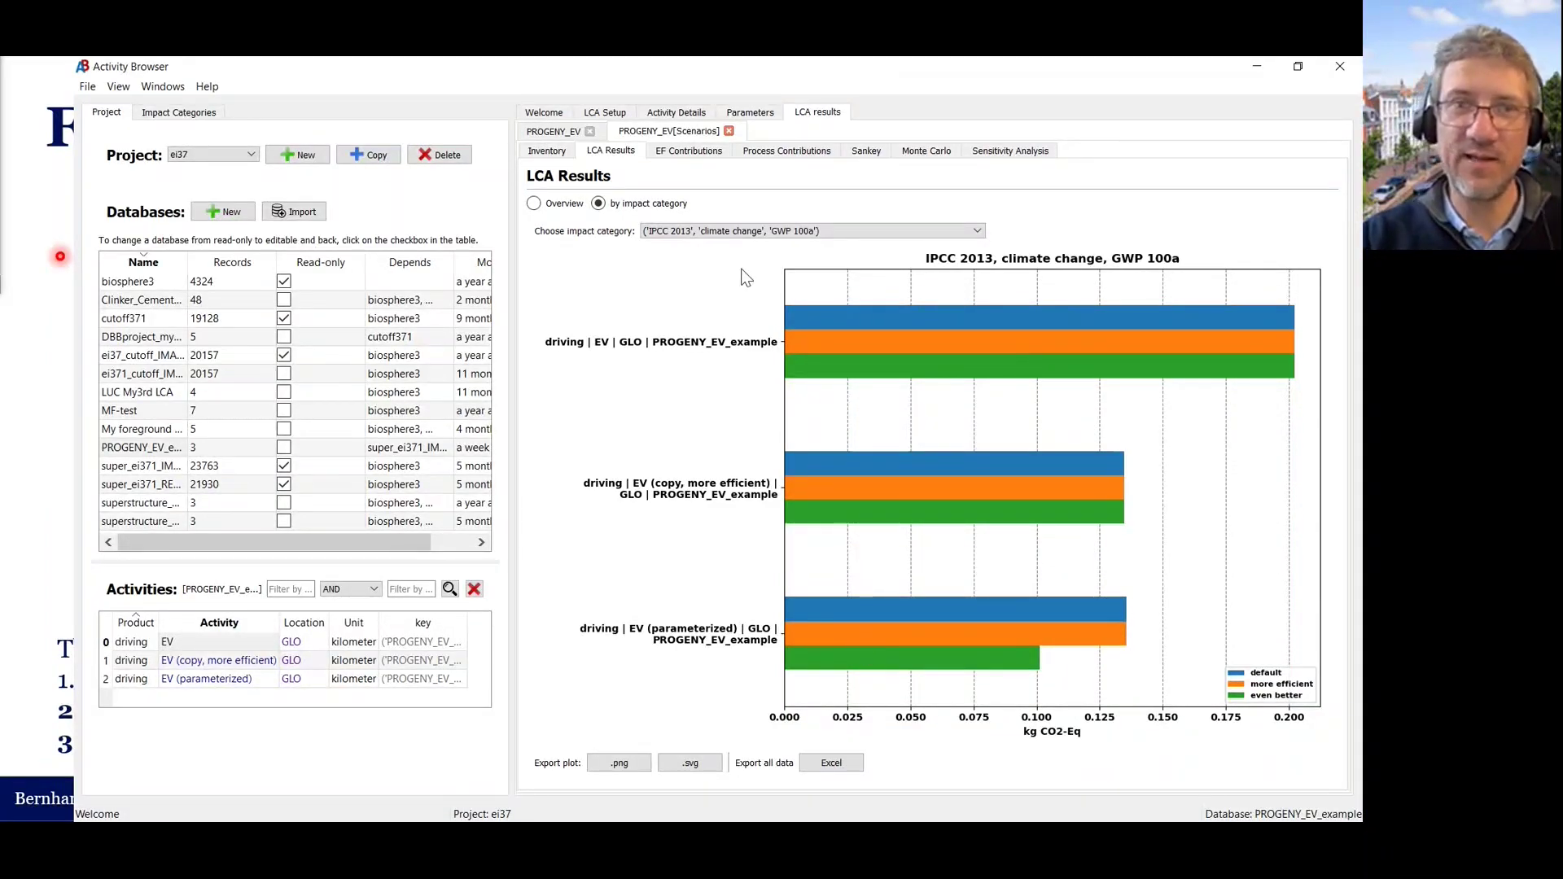
left_click(614, 116)
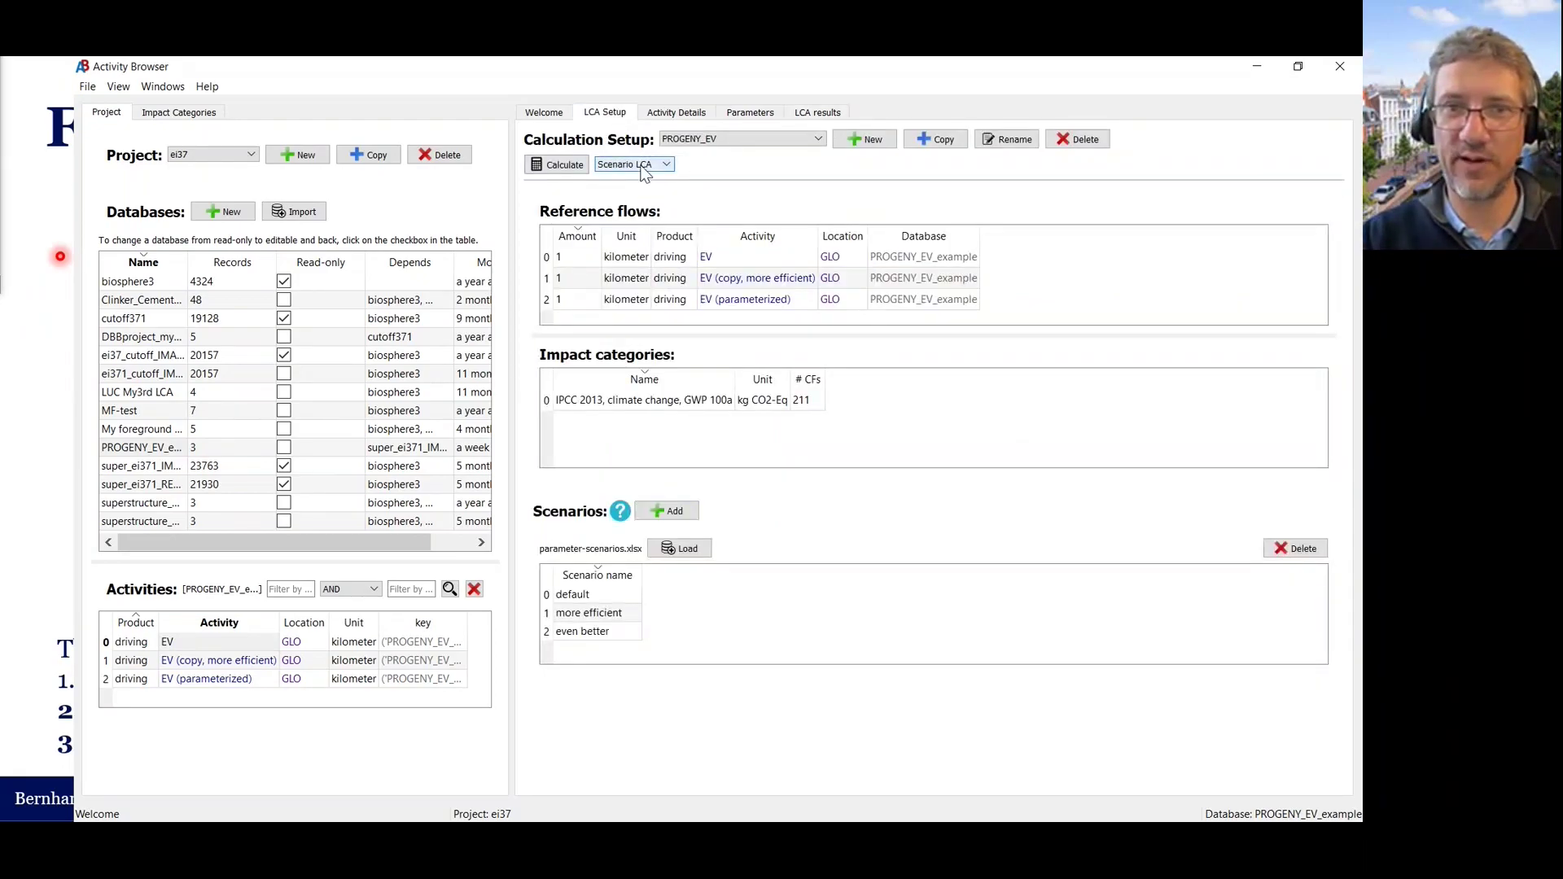
left_click(816, 114)
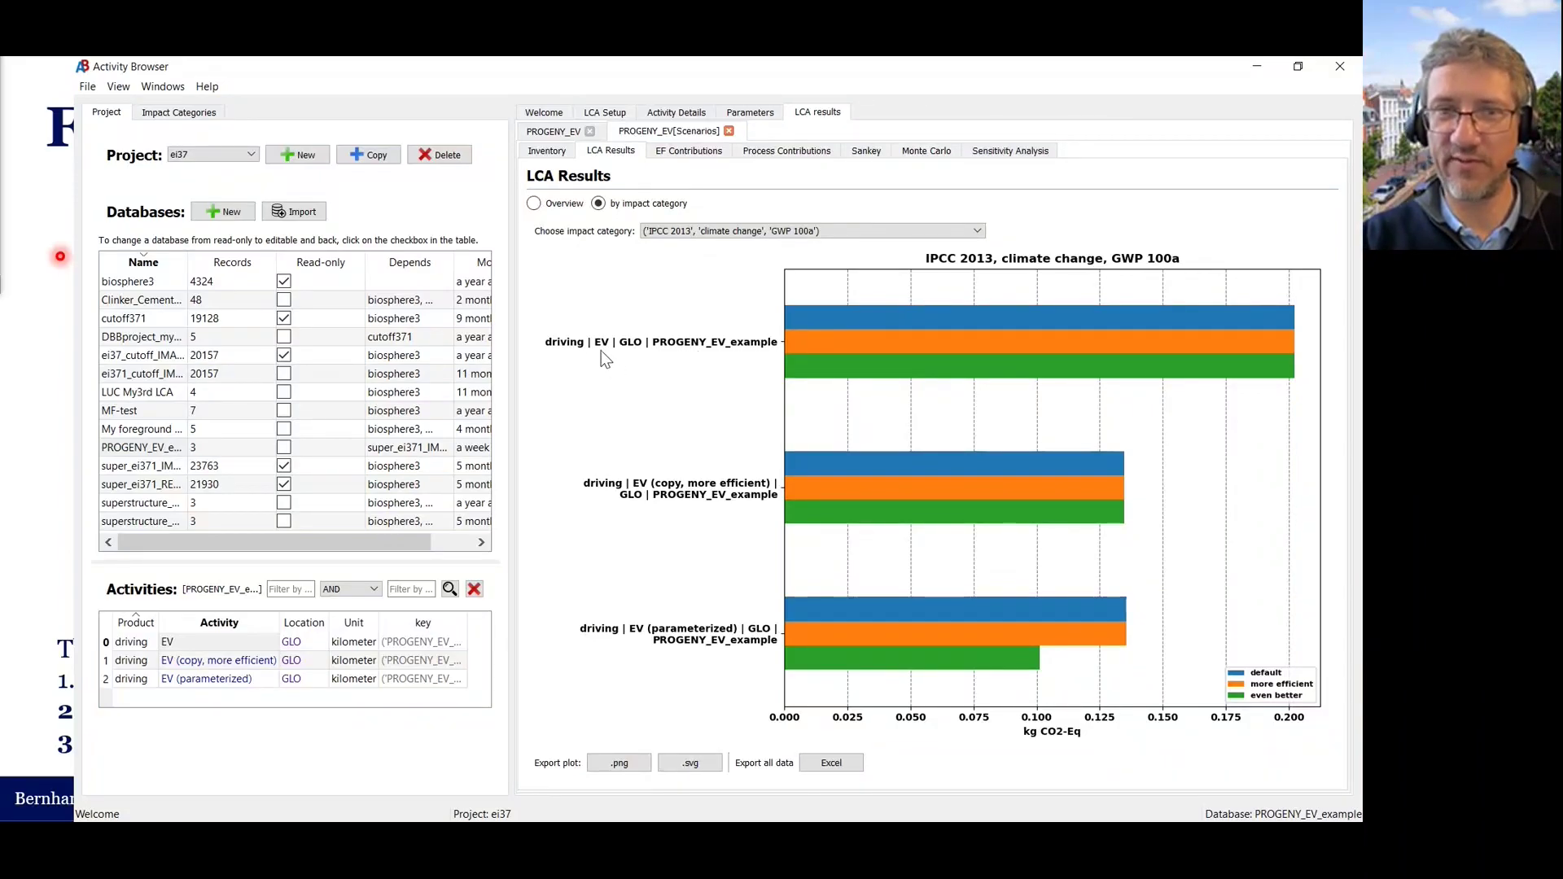
left_click(611, 112)
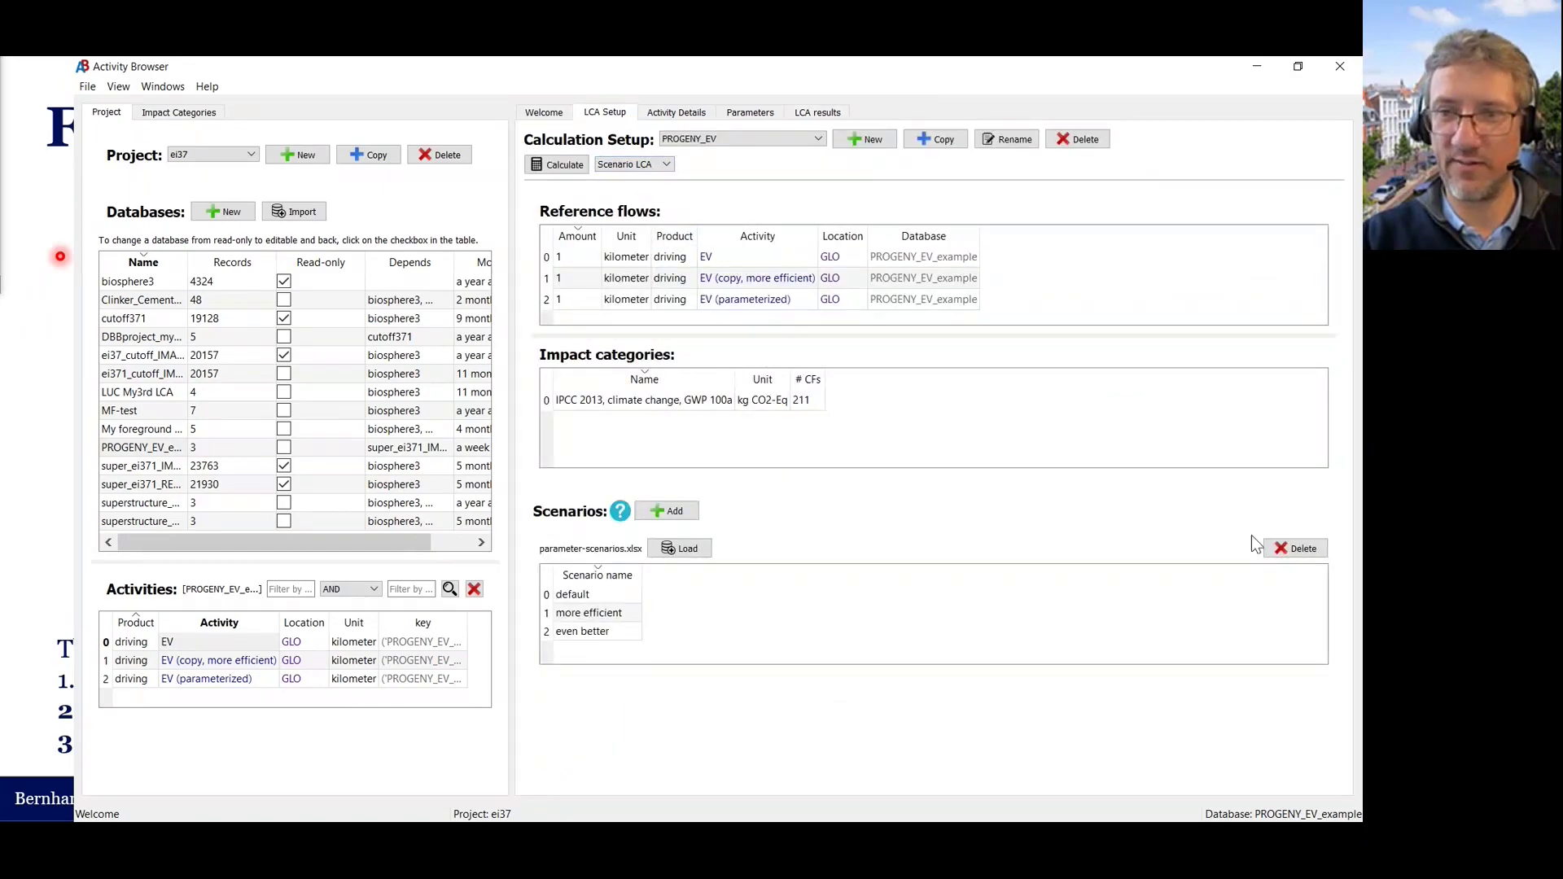
left_click(1303, 549)
Step: Add a scenario file entry, load flow-scenarios.xlsx, and open that workbook in Excel
left_click(674, 512)
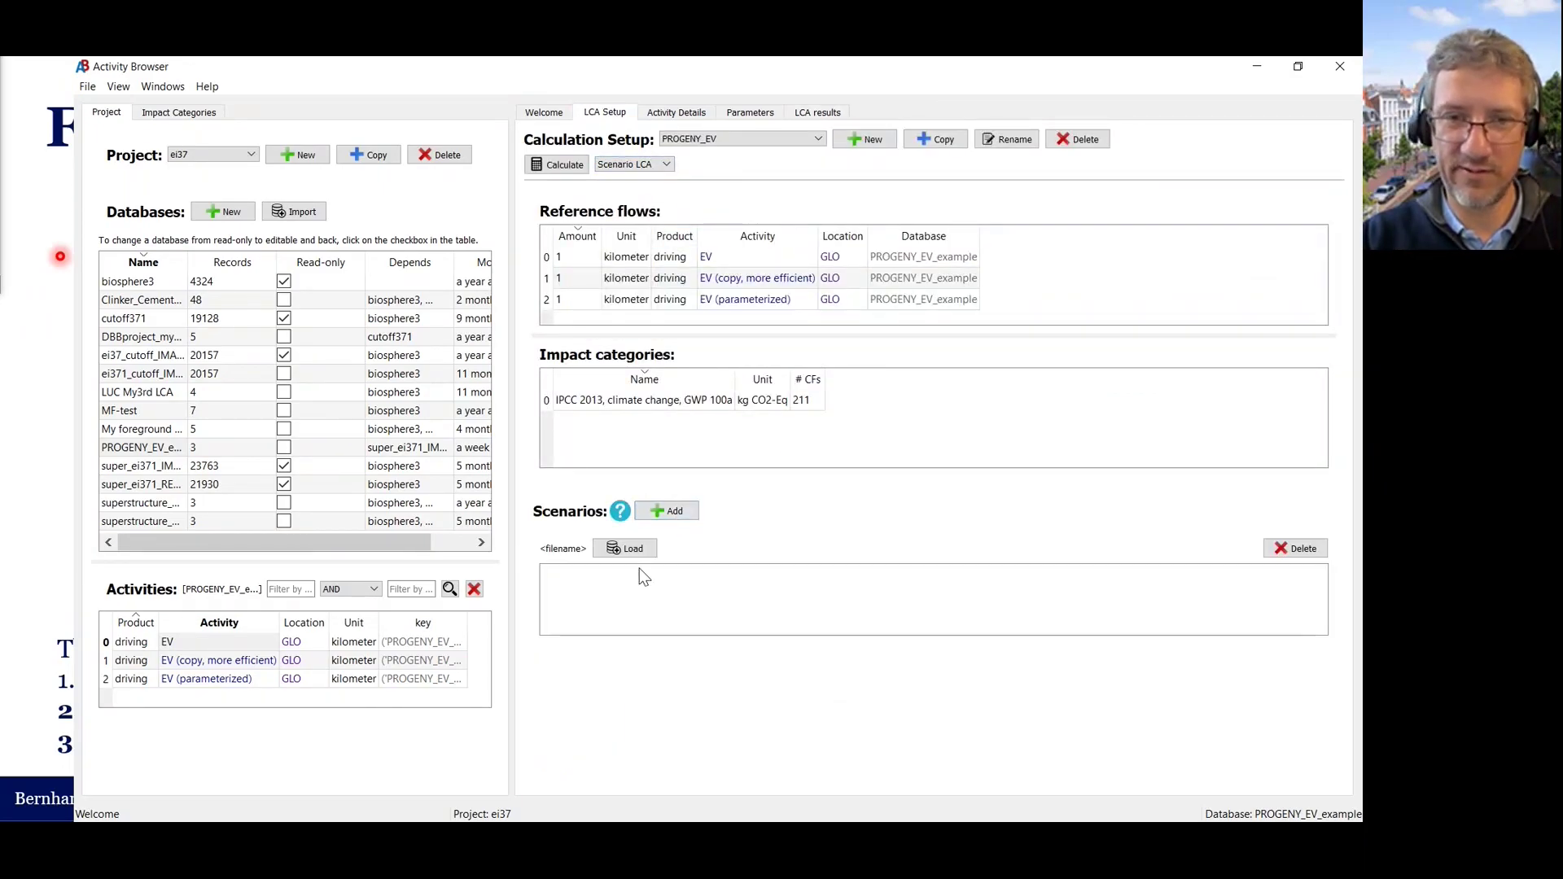
left_click(625, 548)
left_click(797, 429)
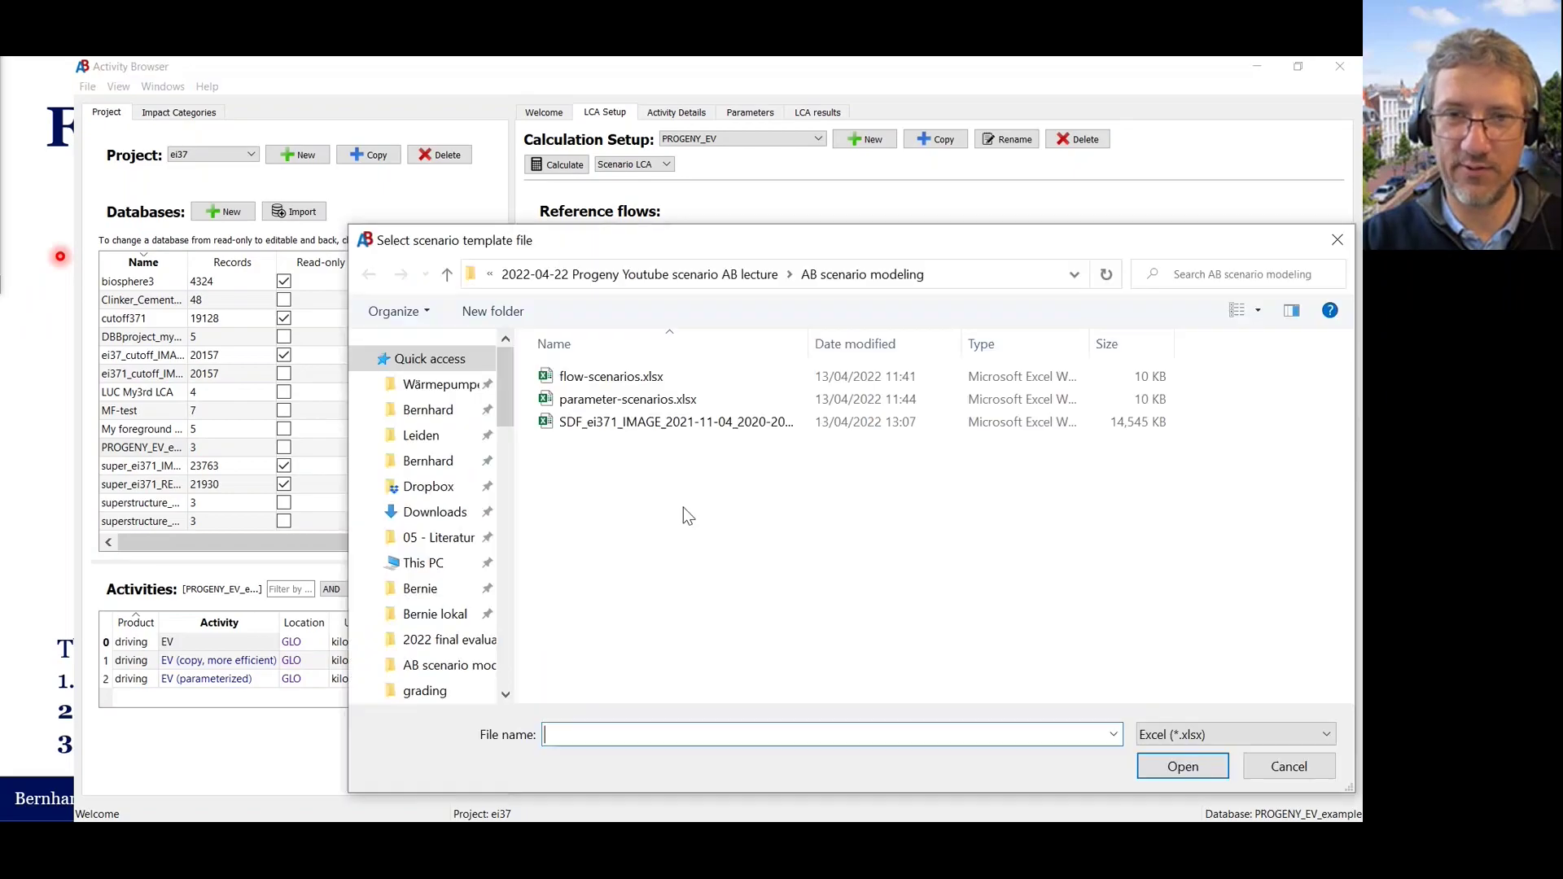
double_click(612, 377)
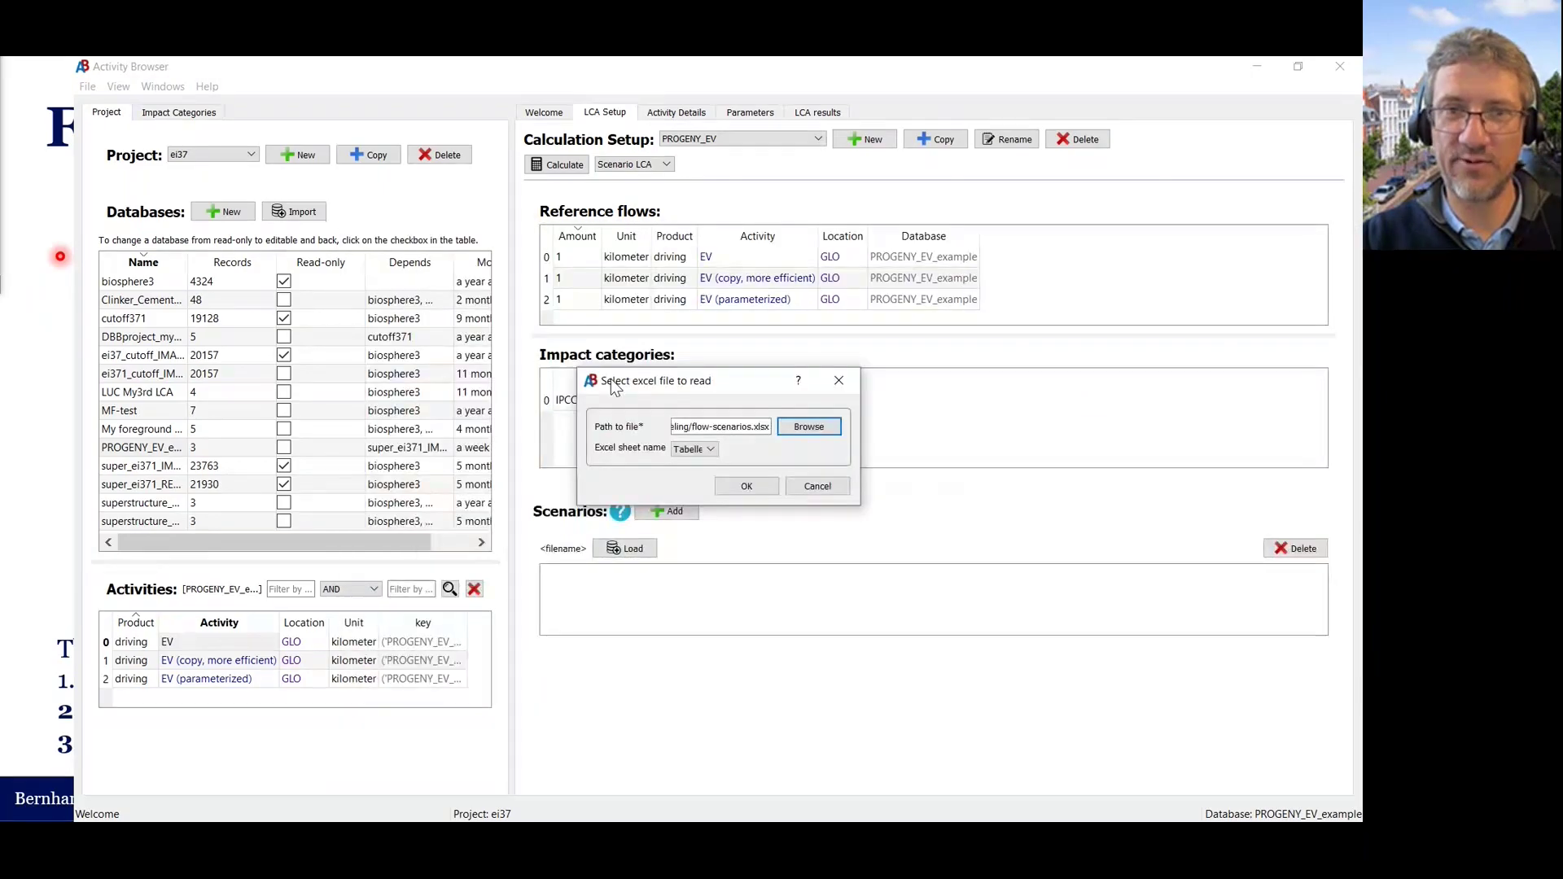
left_click(755, 485)
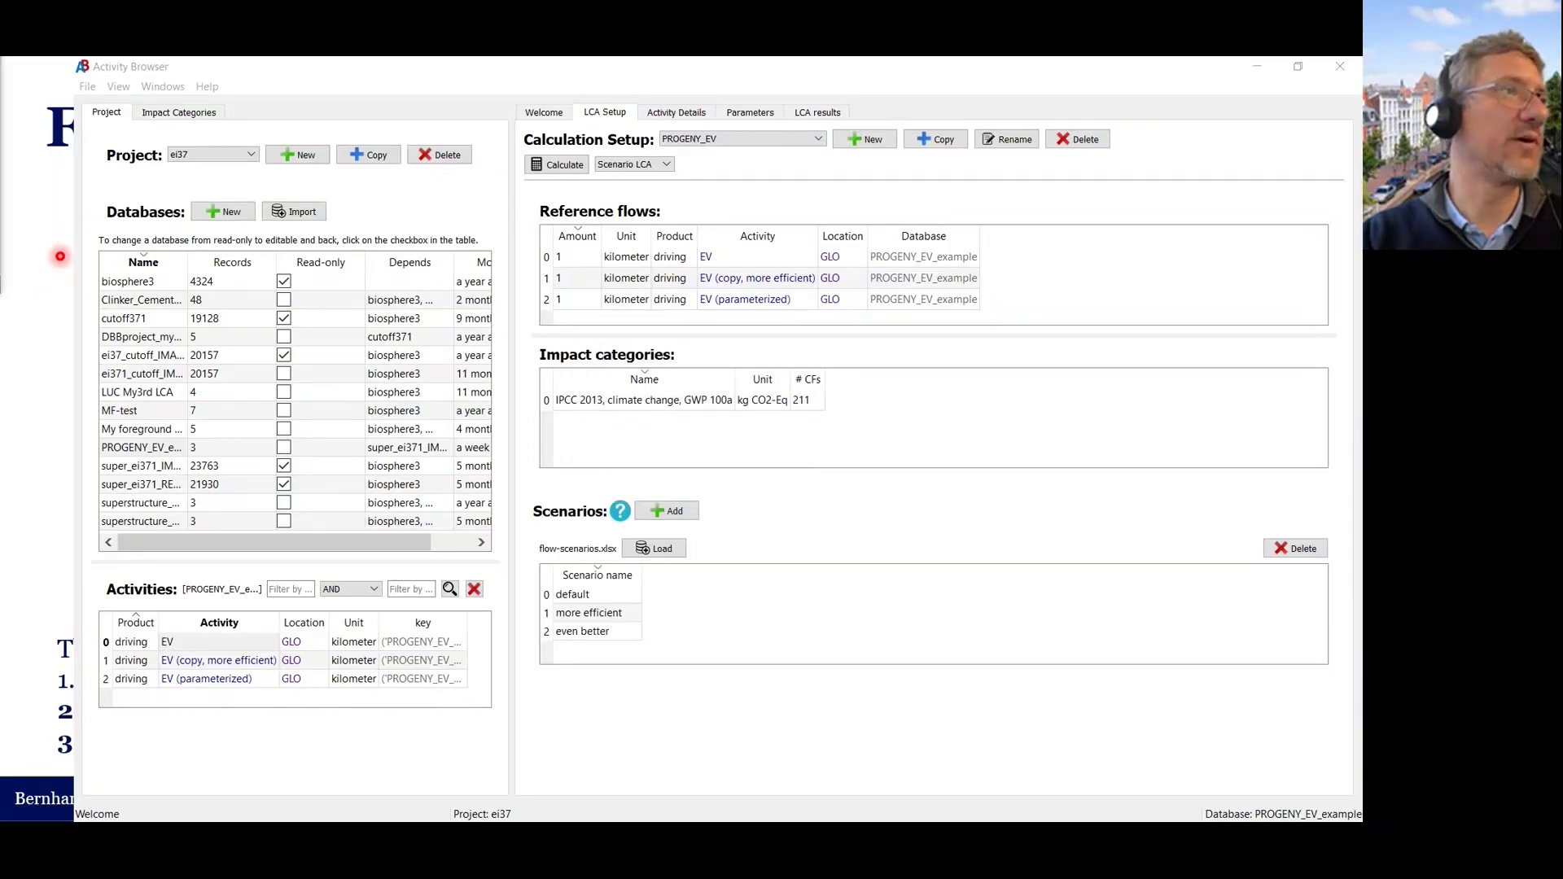
left_click(776, 820)
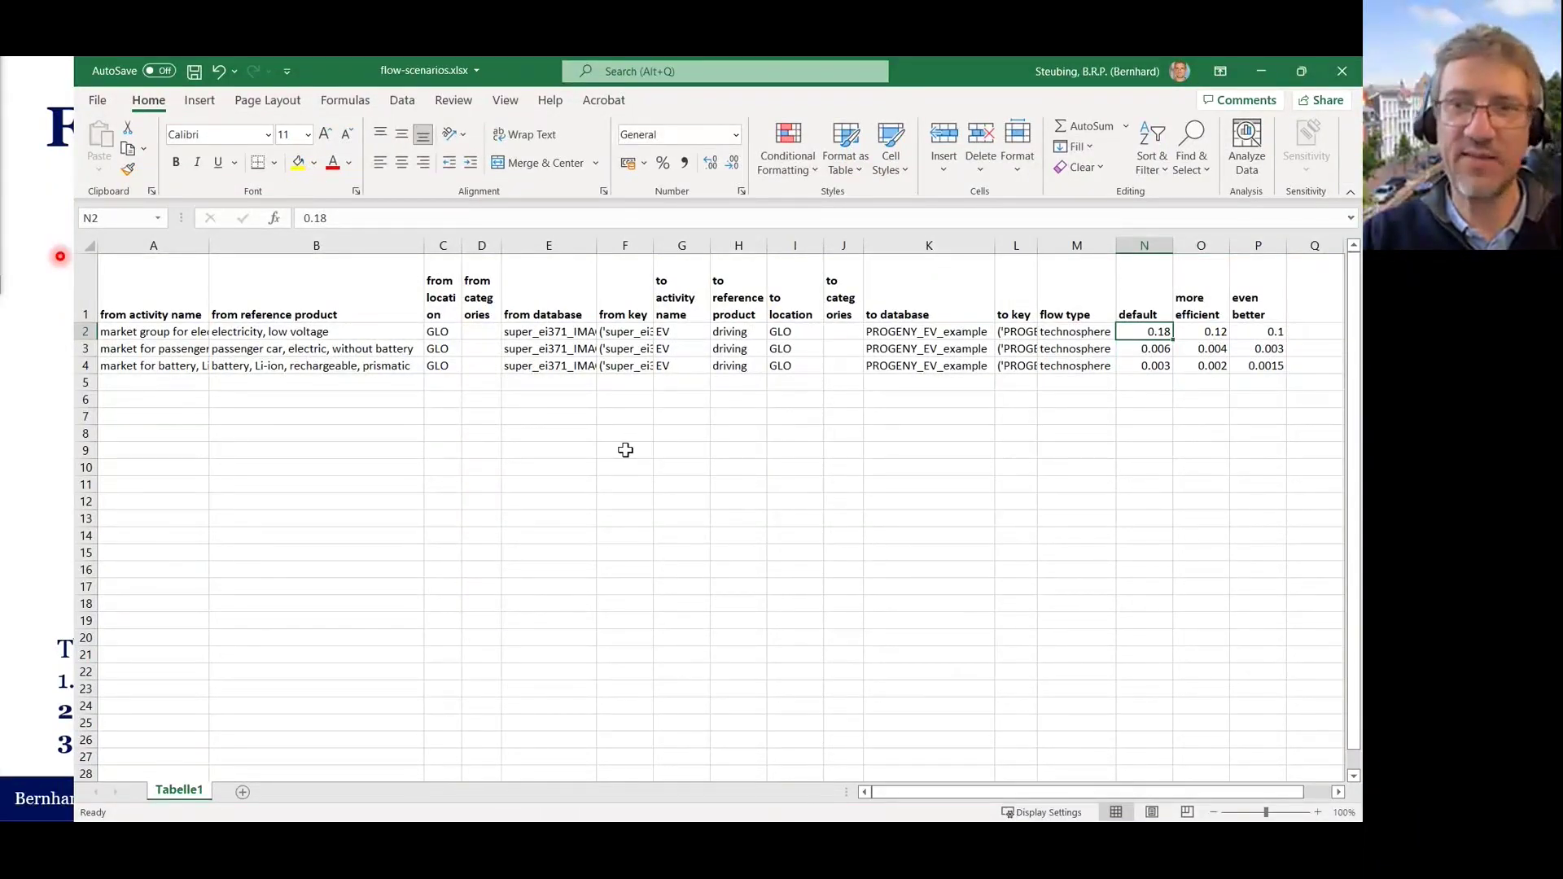
Step: Highlight the flow-description columns A–M in flow-scenarios.xlsx, then show the slide
left_click(1078, 246)
left_click_drag(1078, 248, 44, 203)
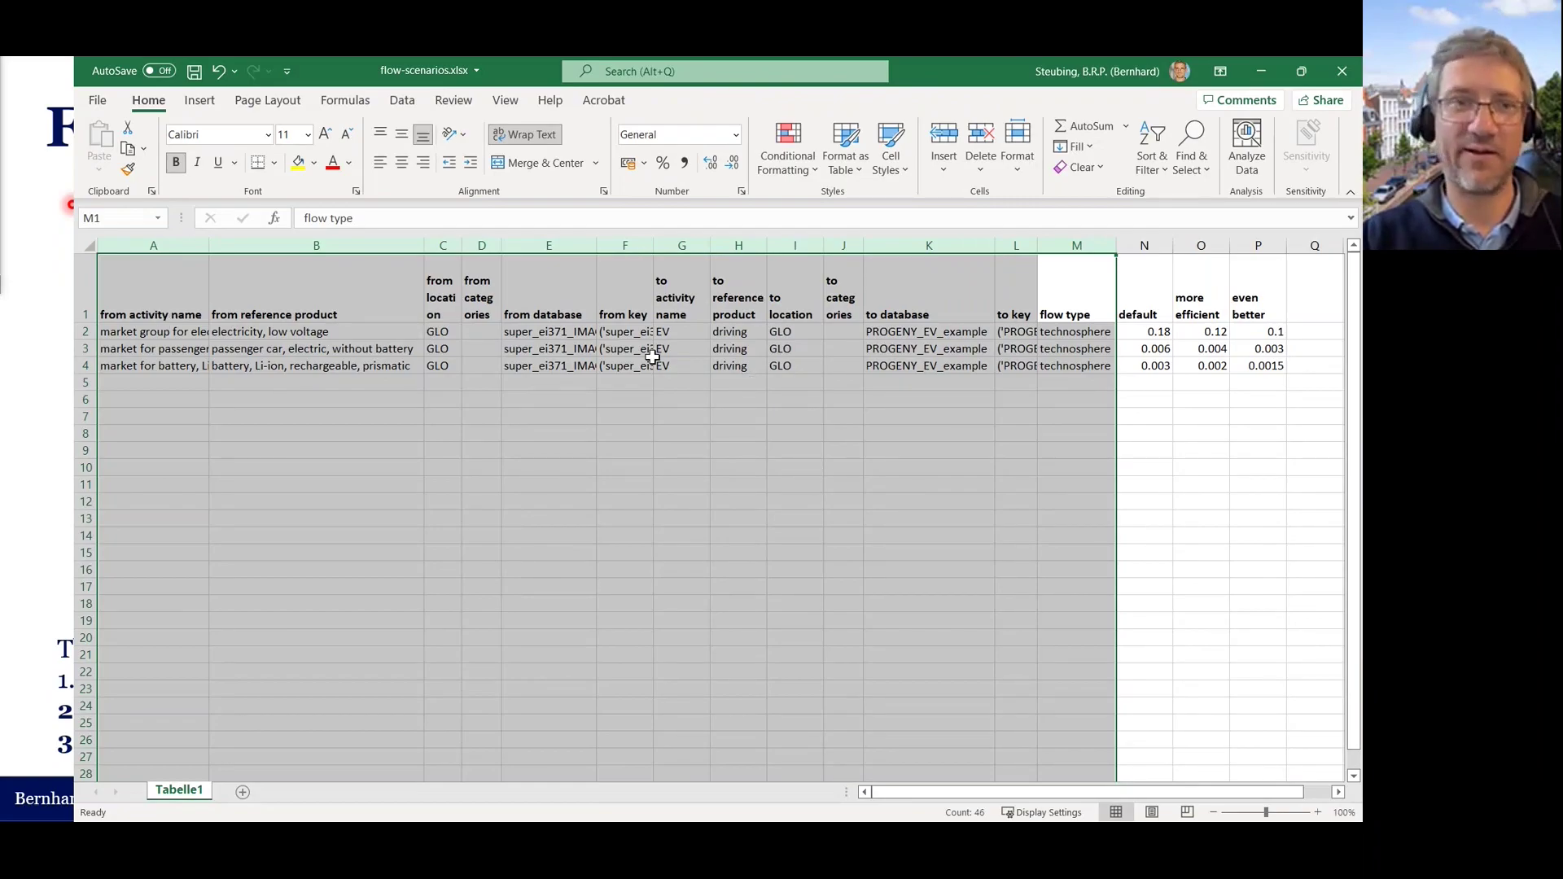
key("alt+Tab")
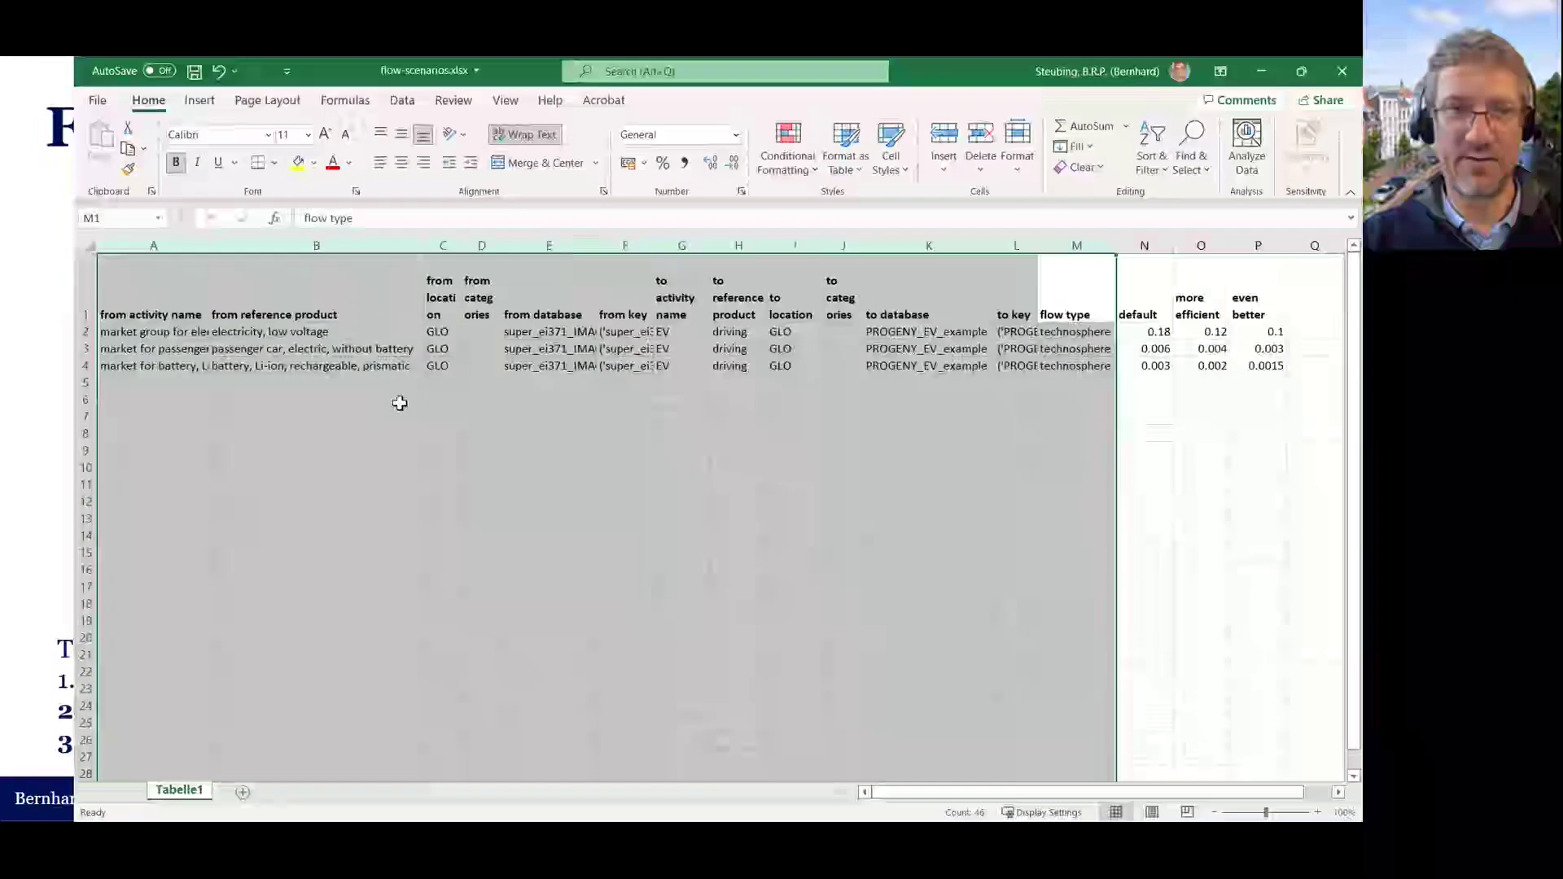
Step: Back in Excel, highlight the three scenario value columns N–P
key("alt+Tab")
left_click(1075, 368)
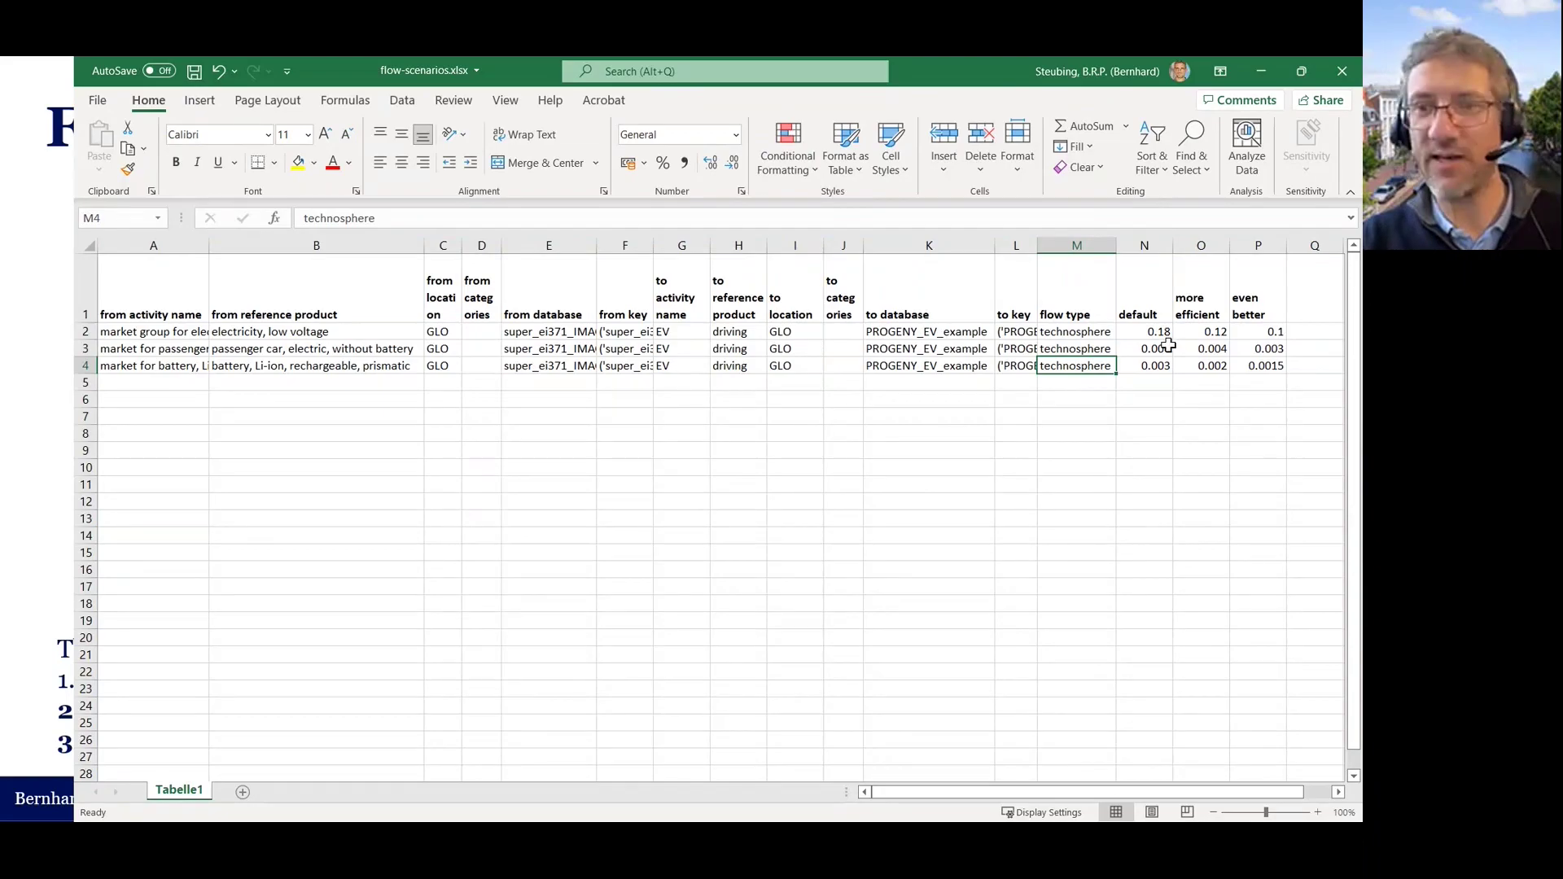
left_click_drag(1144, 245, 1245, 239)
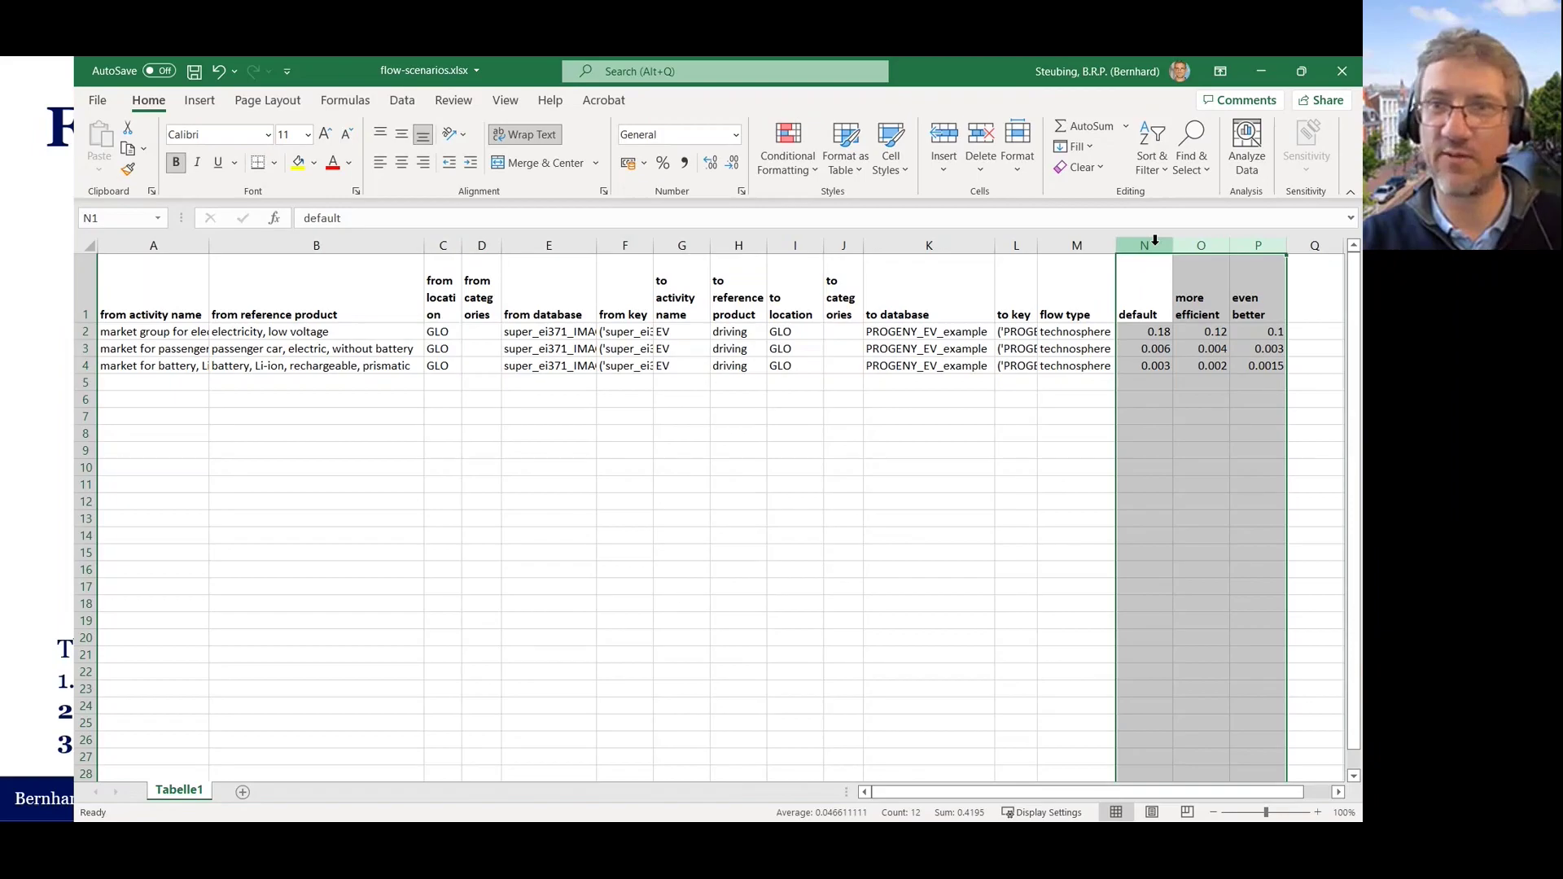
Step: Recalculate the LCA with the flow-scenarios.xlsx table and view the chart, then show the slide
left_click(1260, 73)
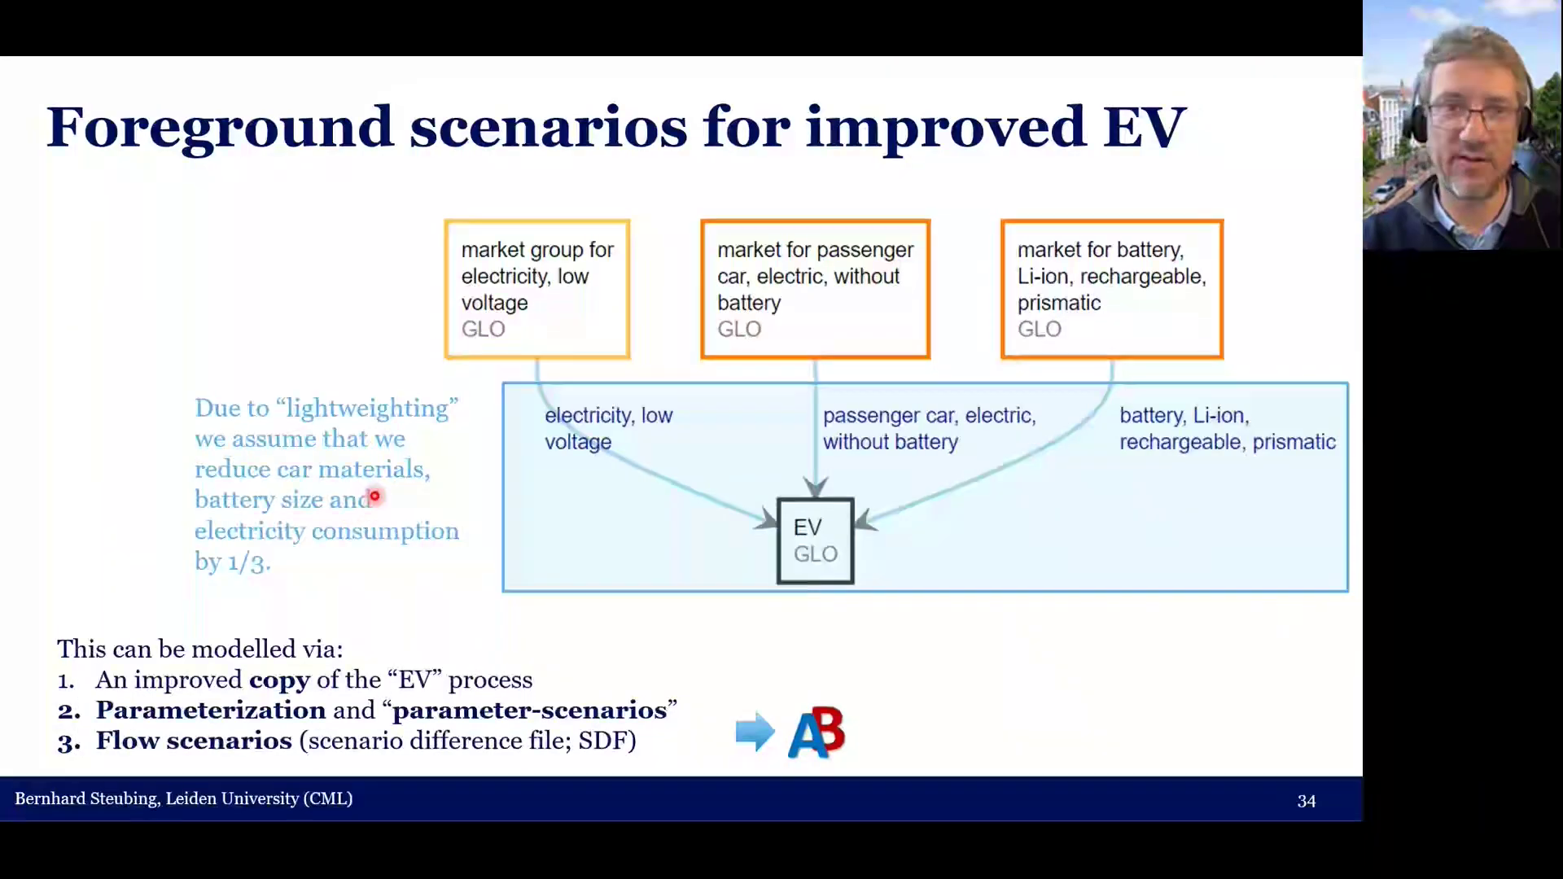
left_click(562, 169)
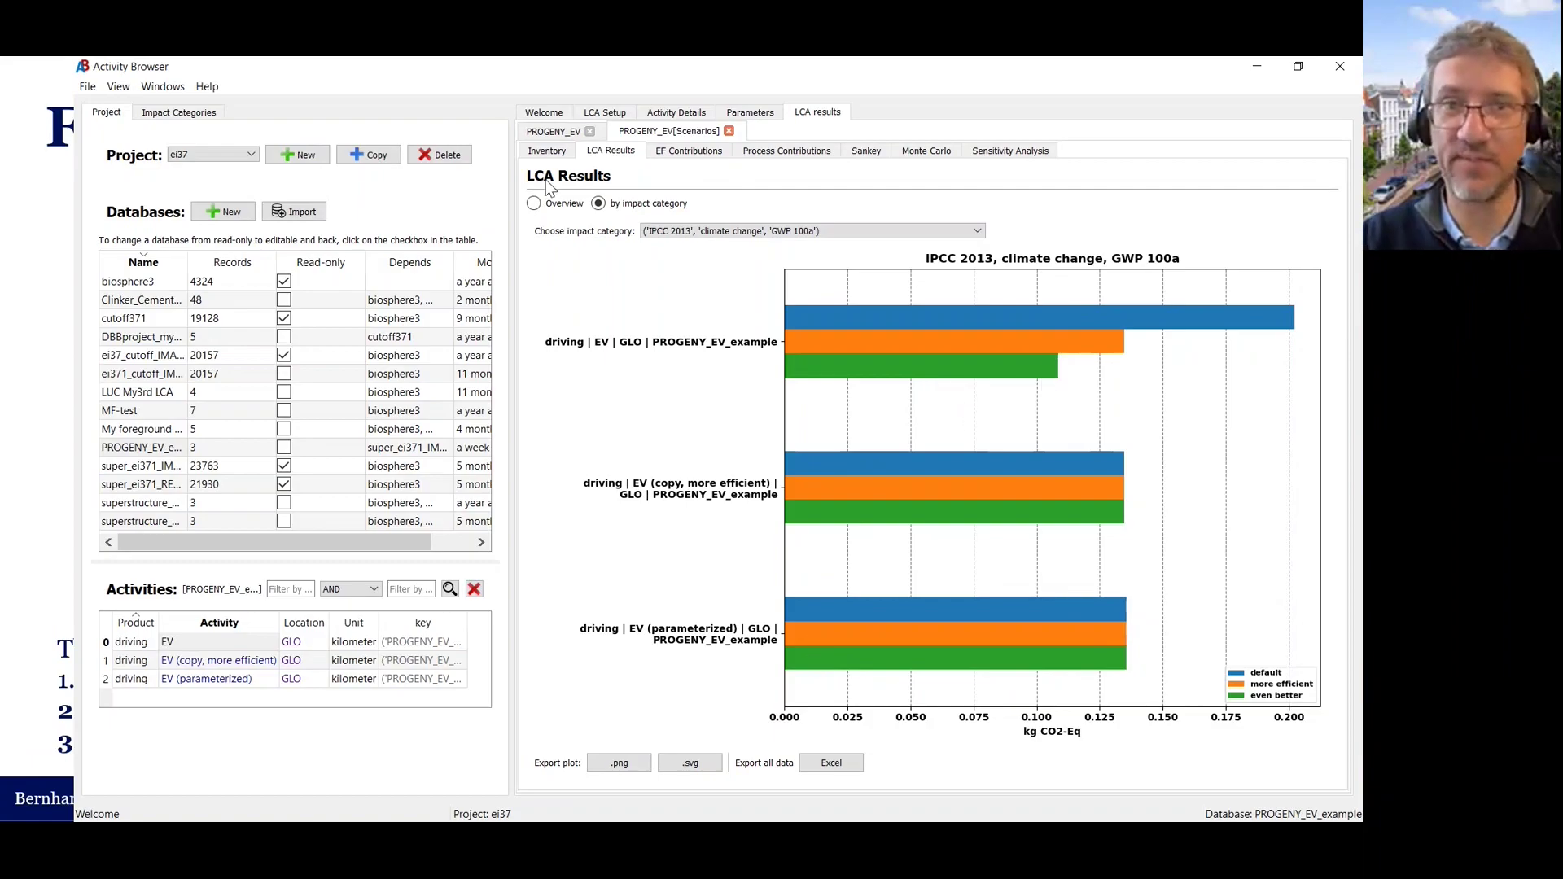
key("alt+Tab")
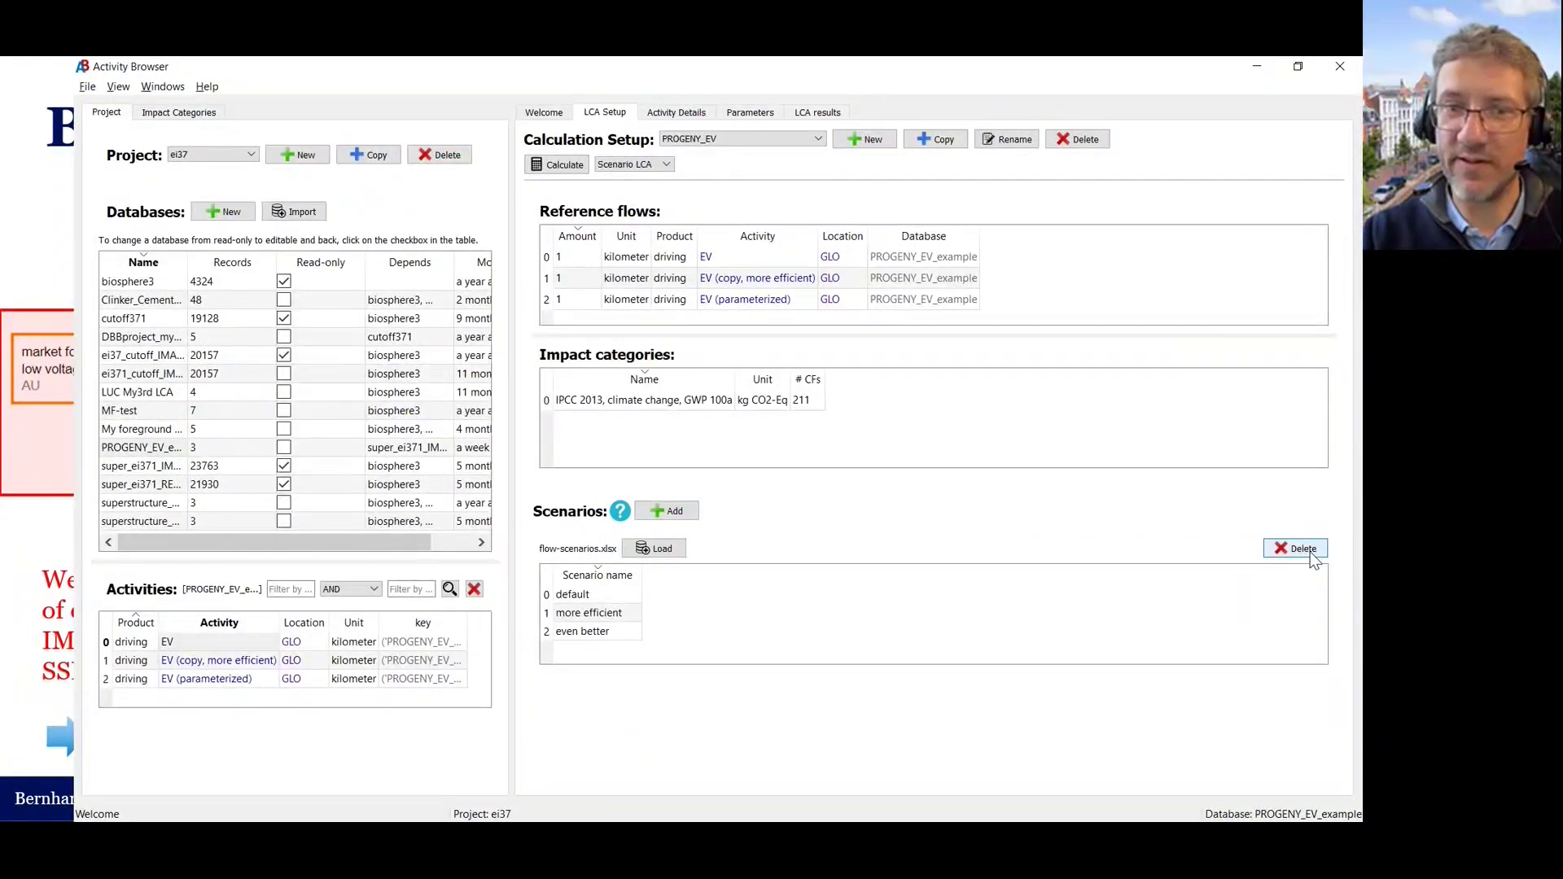
left_click(1302, 549)
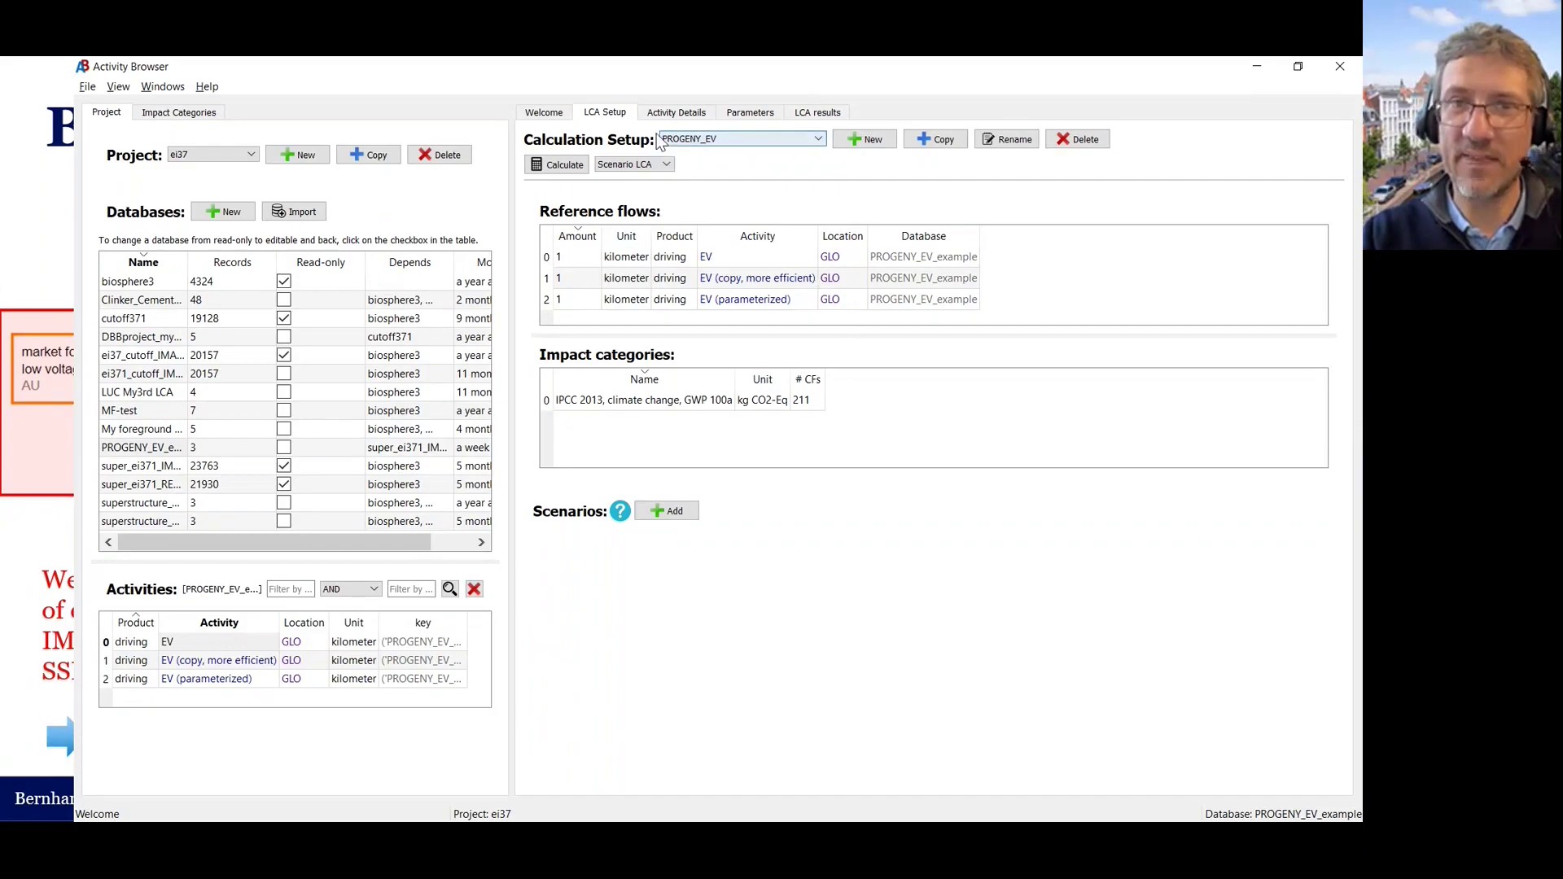
left_click(677, 113)
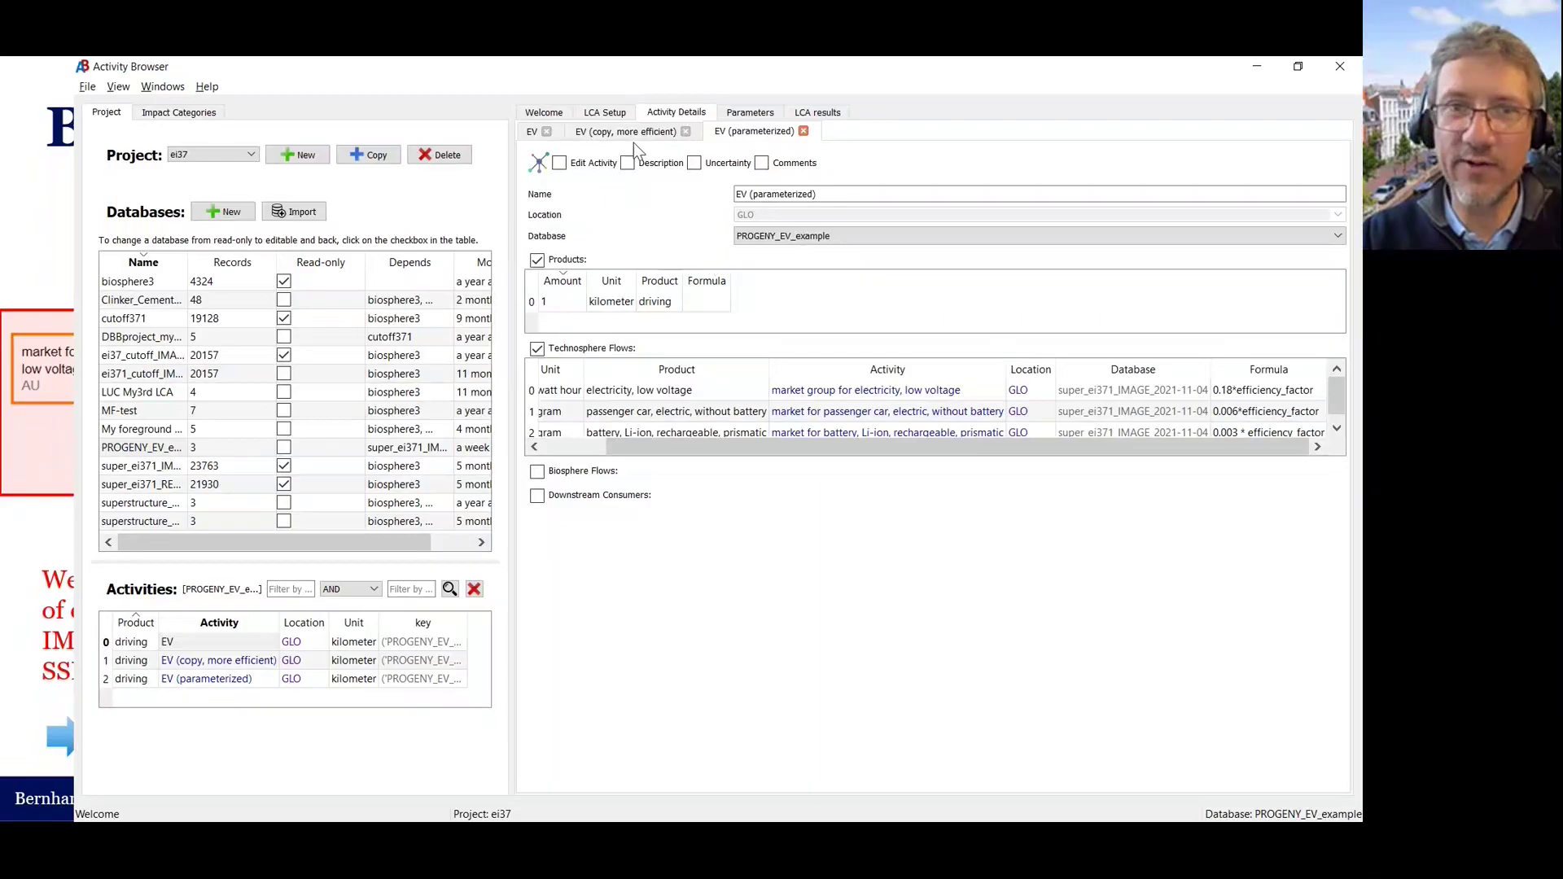
left_click(531, 132)
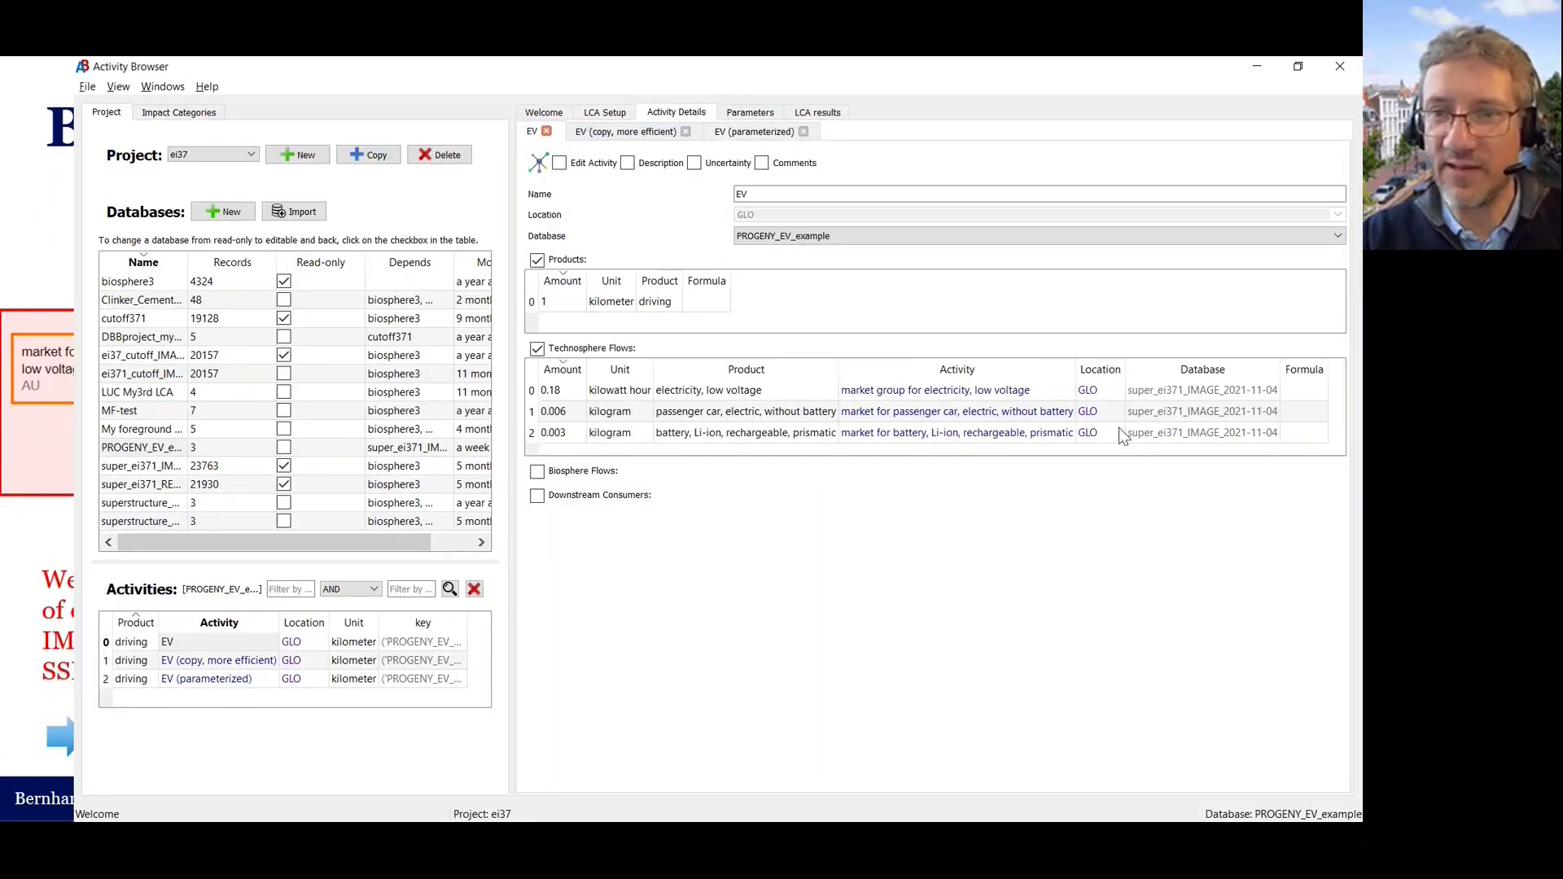
left_click(1169, 395)
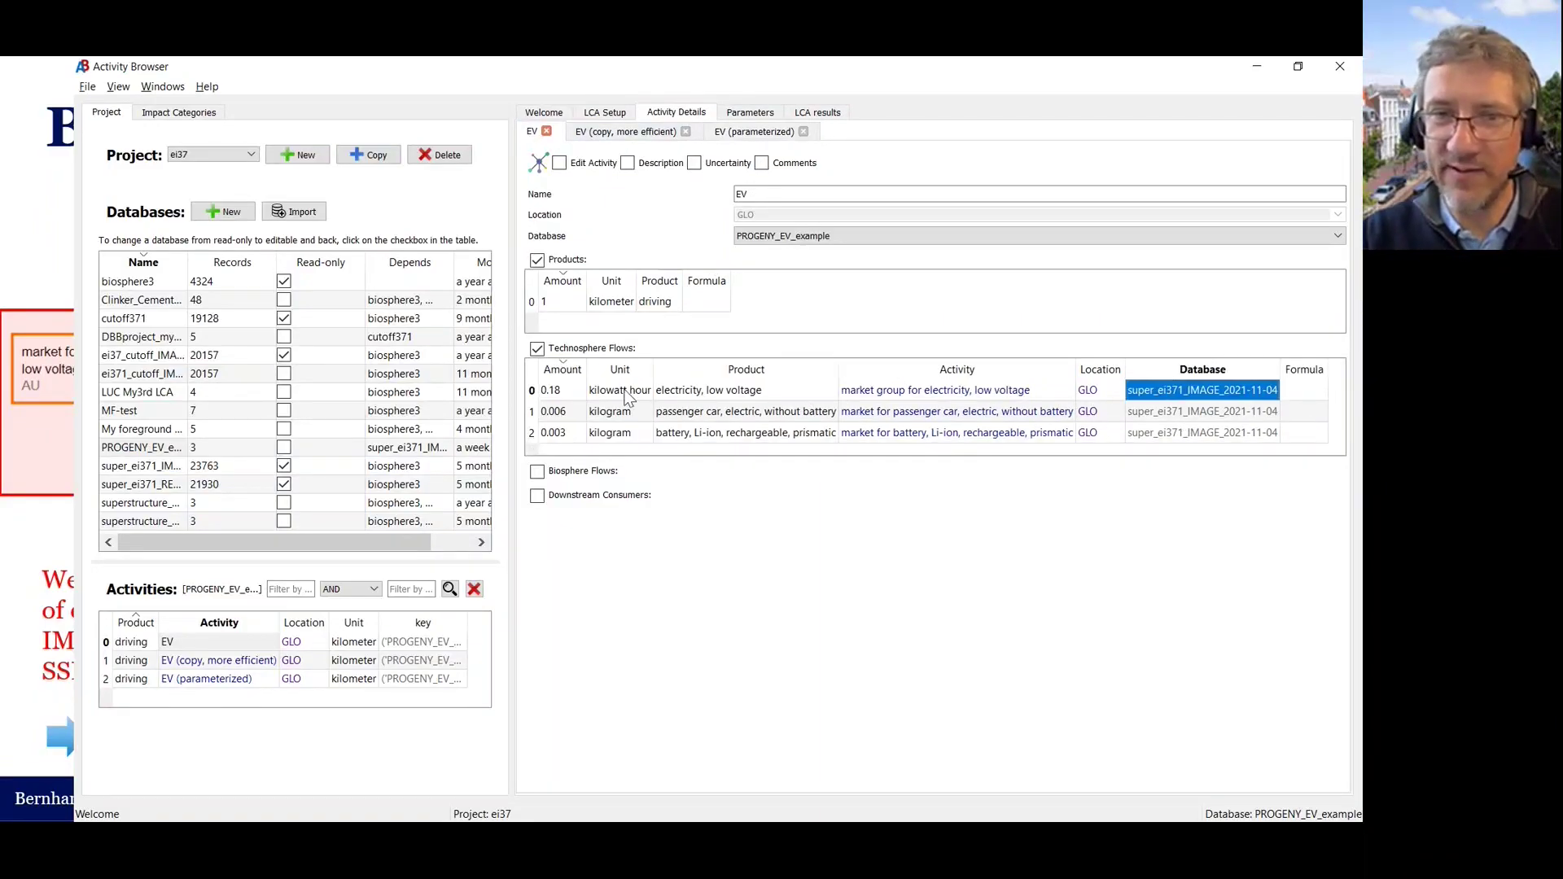
left_click(722, 397)
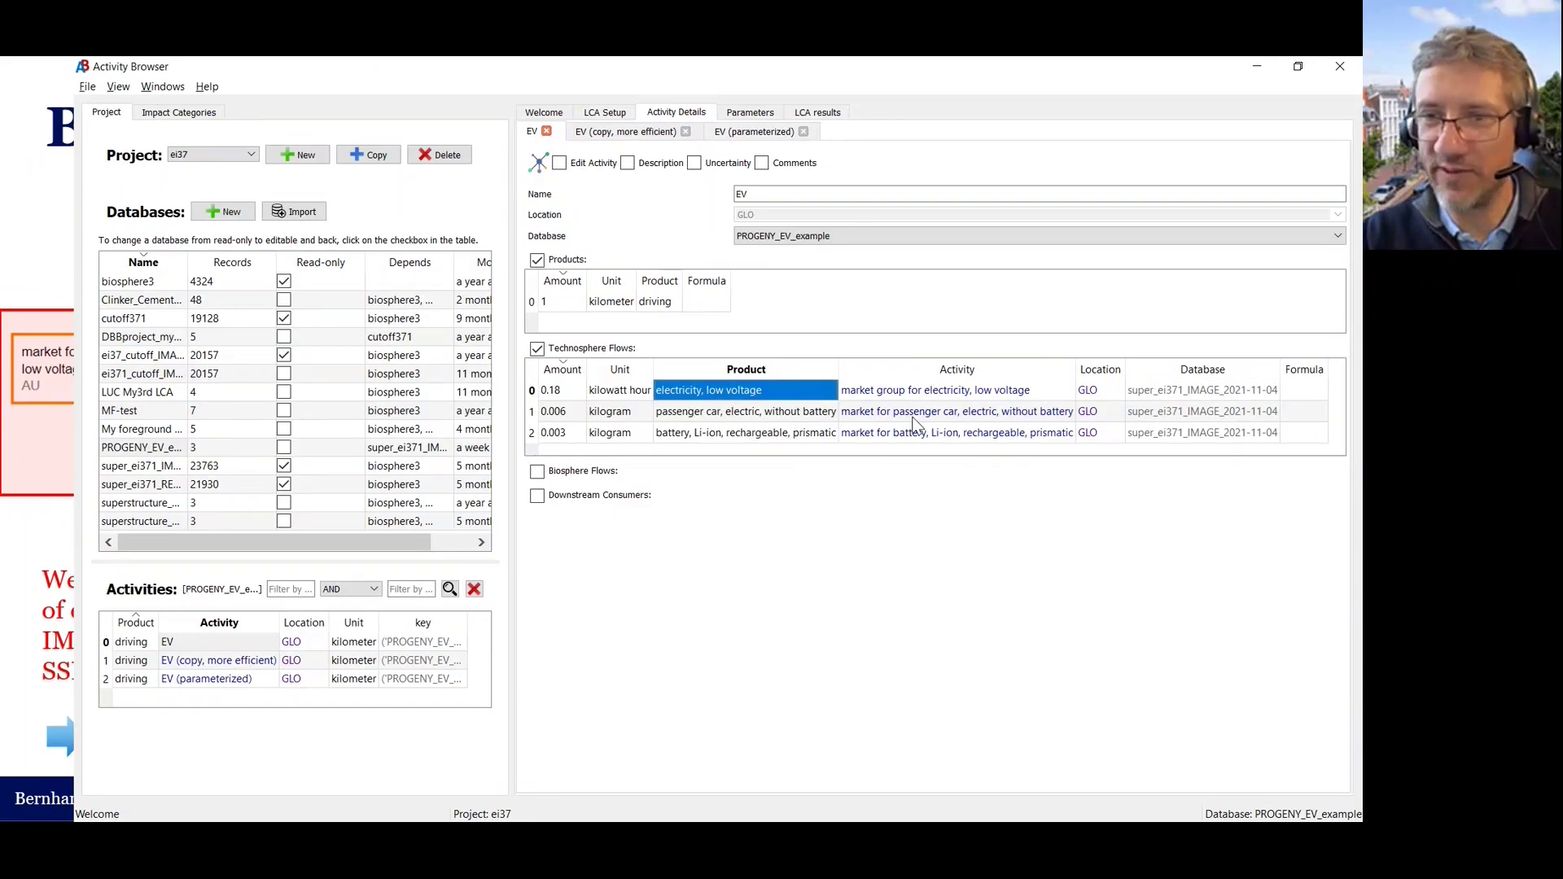
left_click(1172, 394)
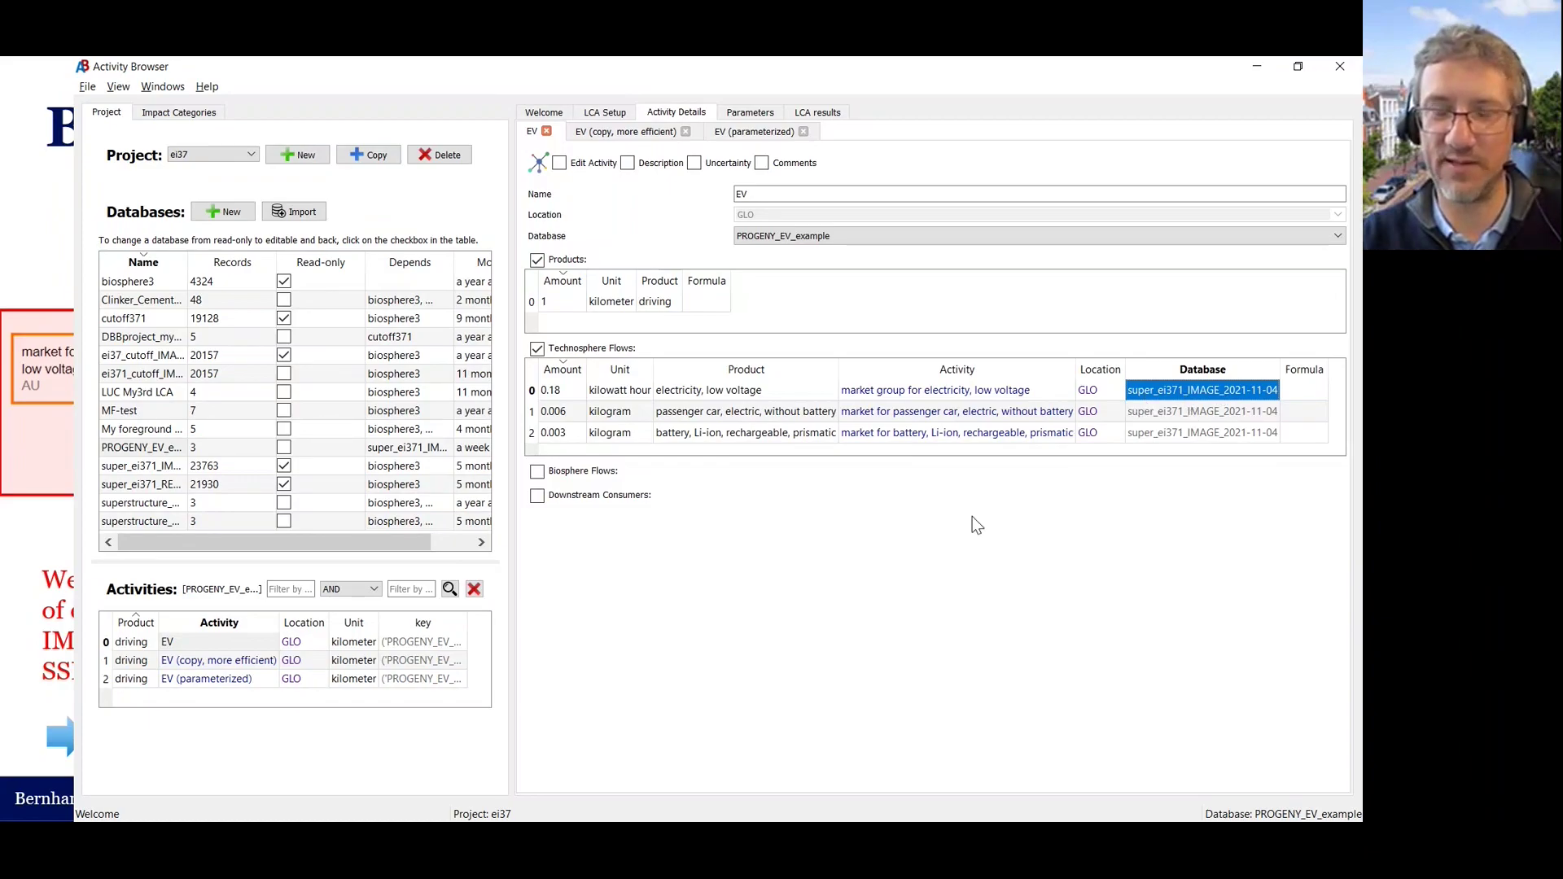
Step: Add a scenario table in LCA Setup and load SDF_ei371_IMAGE_2021-11-04_2020-2030-2050.xlsx into it
left_click(613, 119)
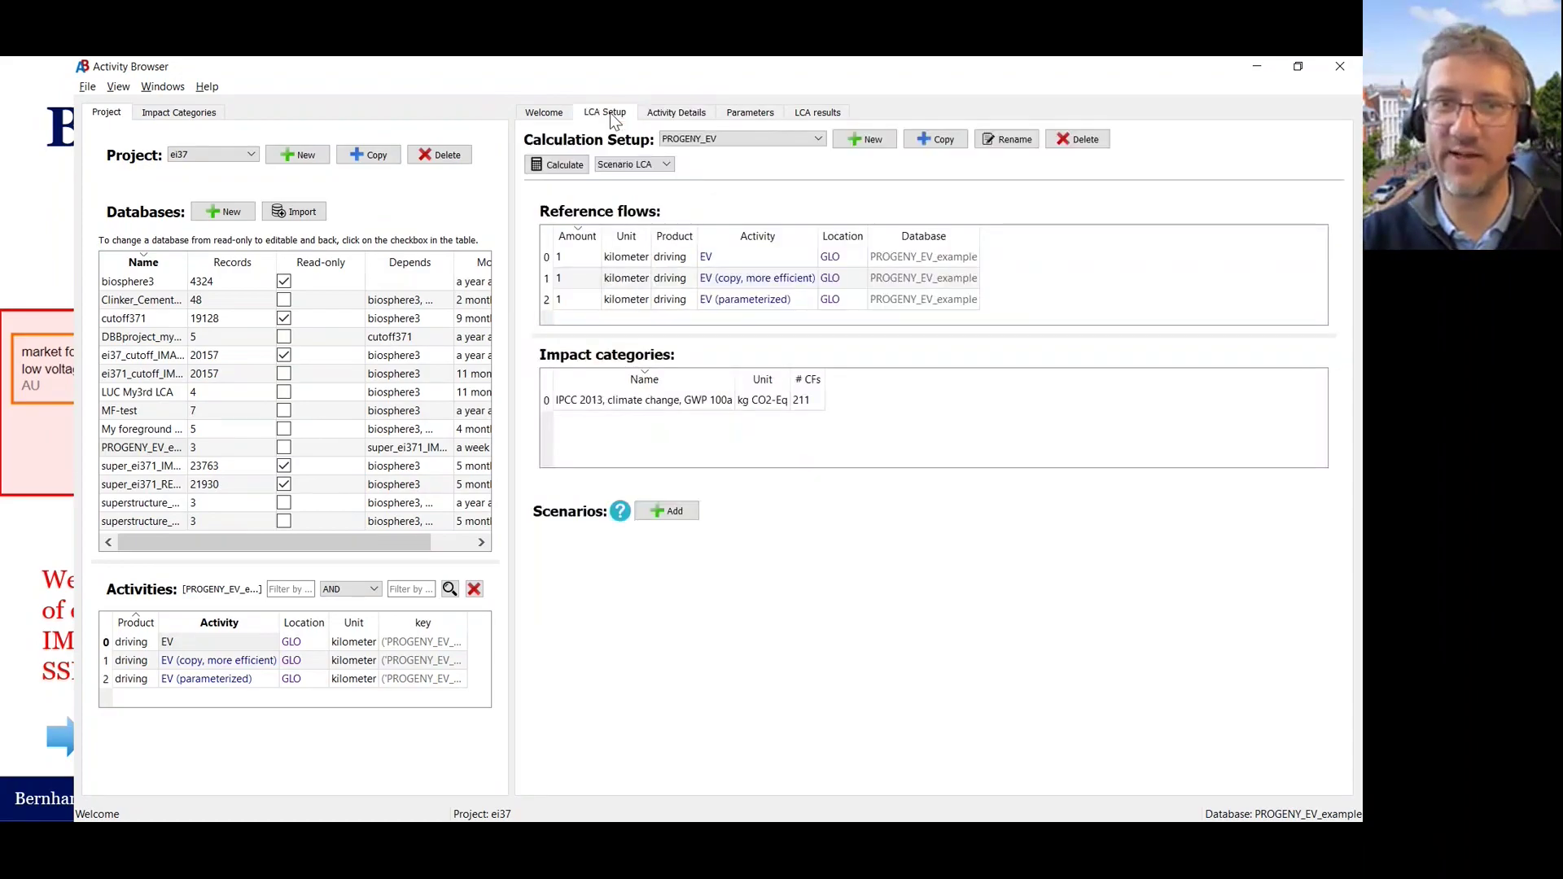
left_click(666, 510)
left_click(624, 547)
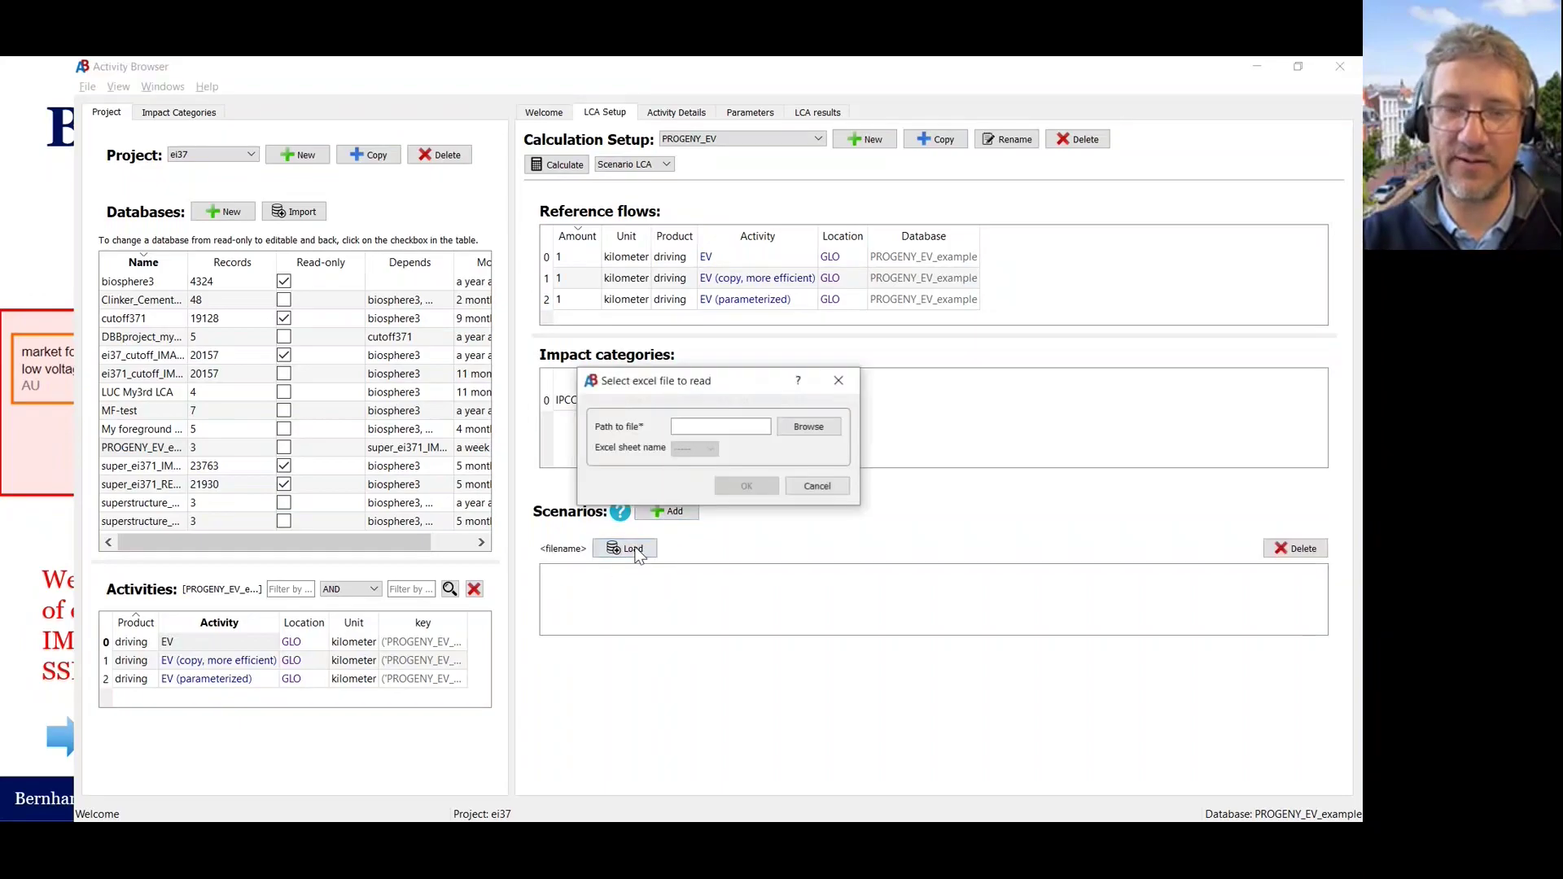
left_click(808, 427)
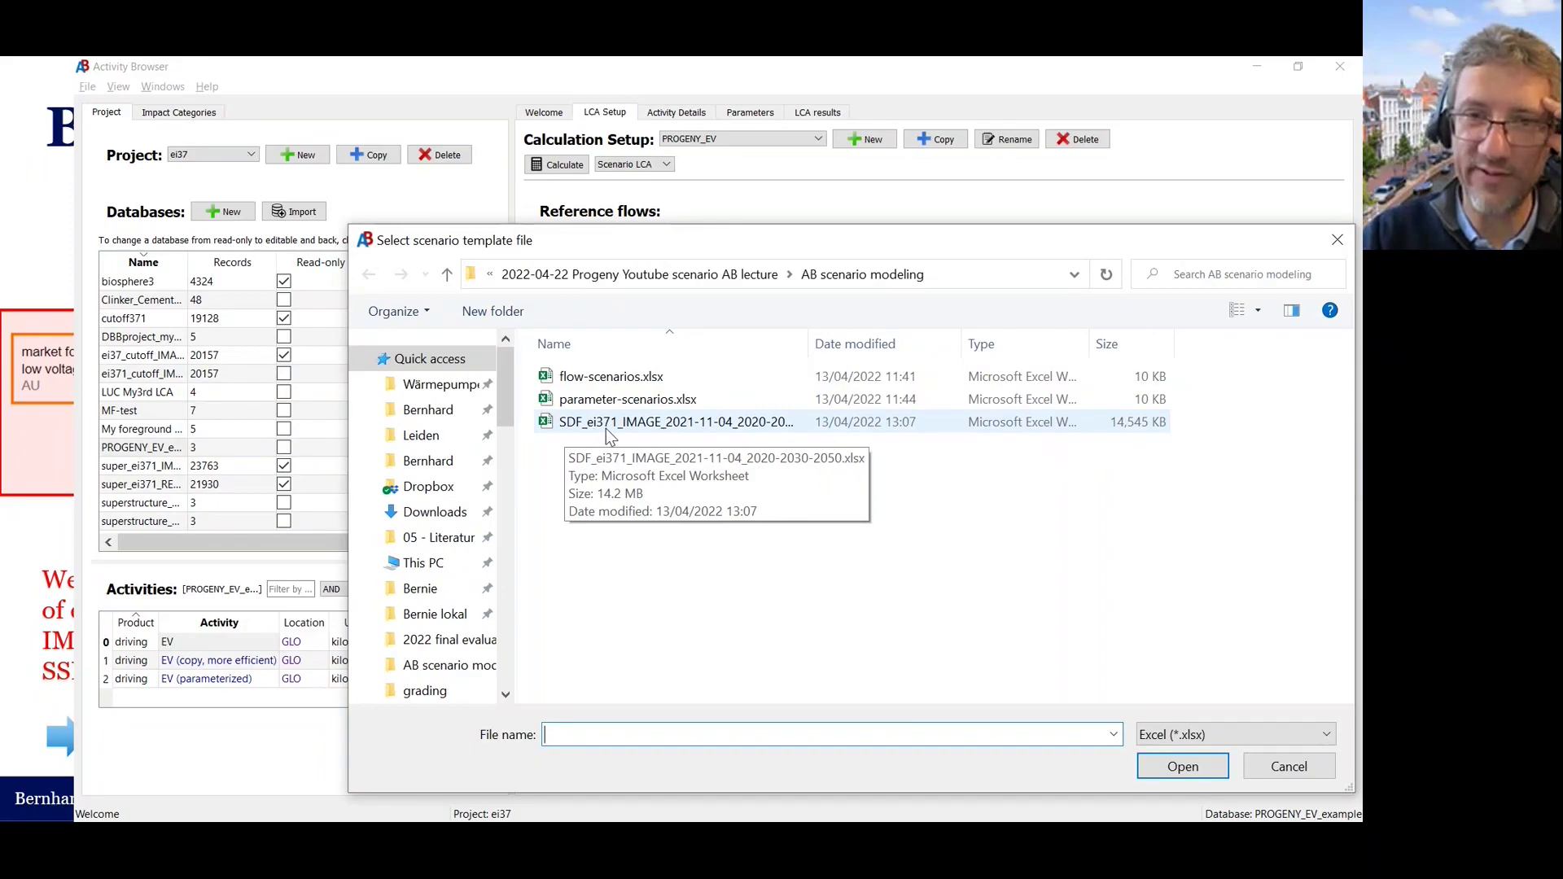
double_click(649, 423)
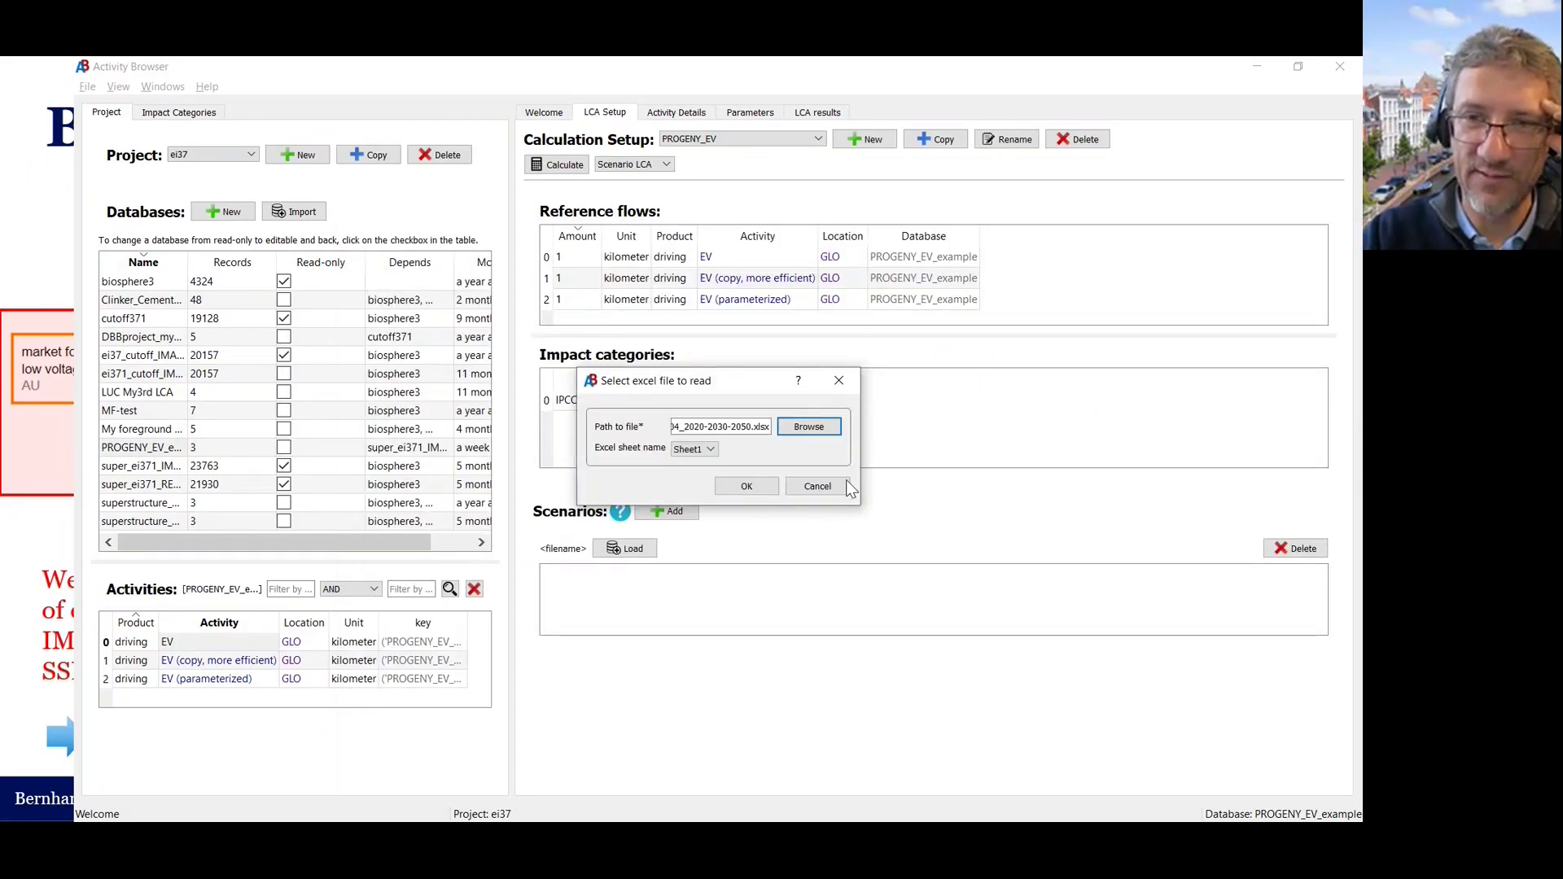
left_click(755, 487)
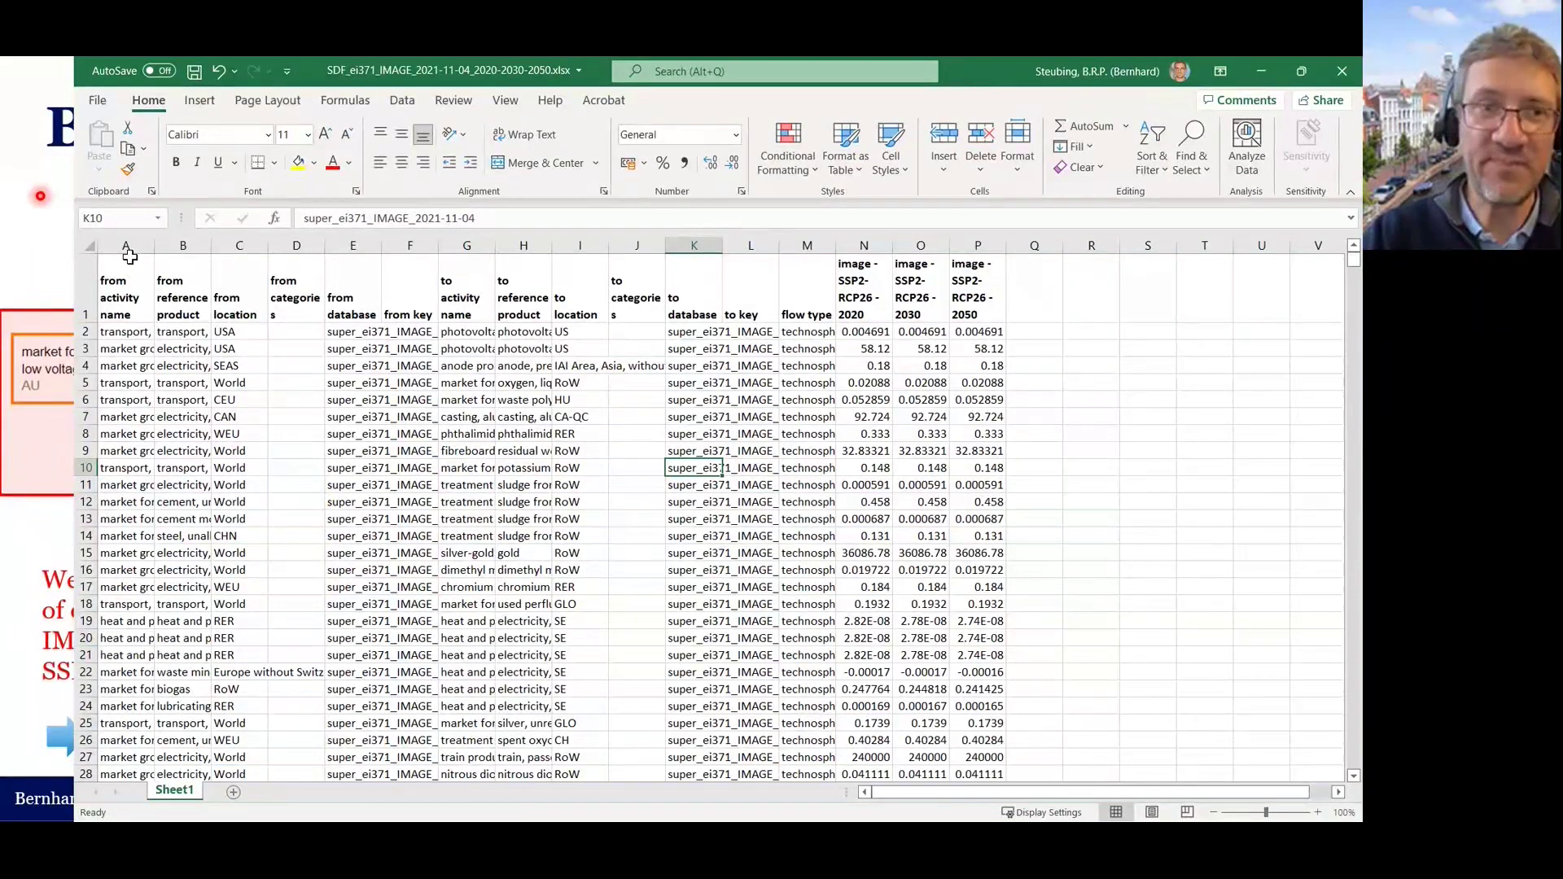
left_click_drag(121, 247, 814, 238)
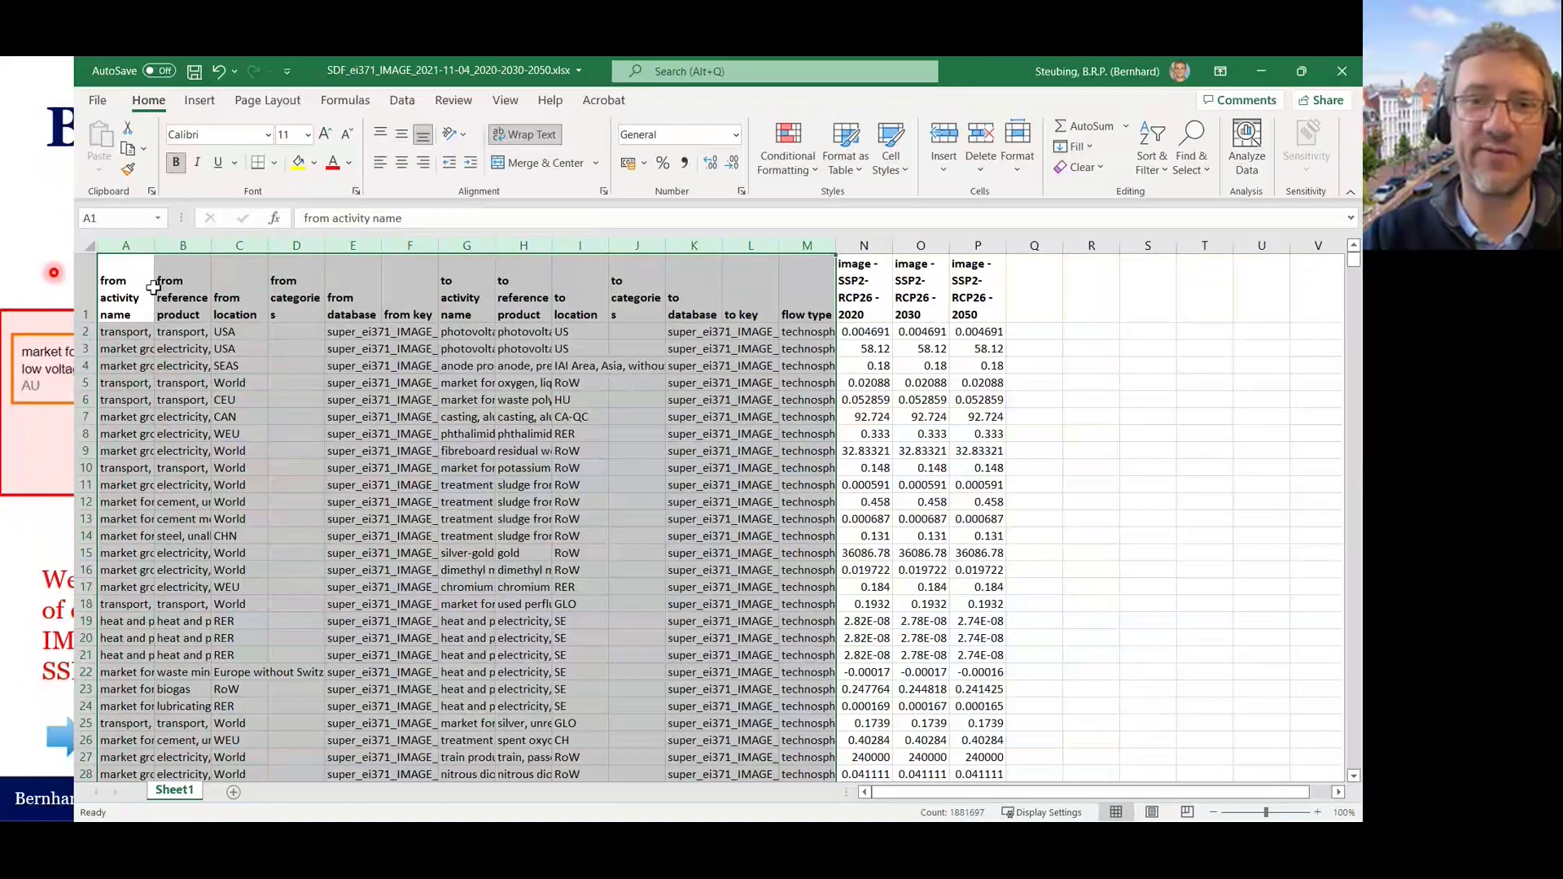
left_click(699, 336)
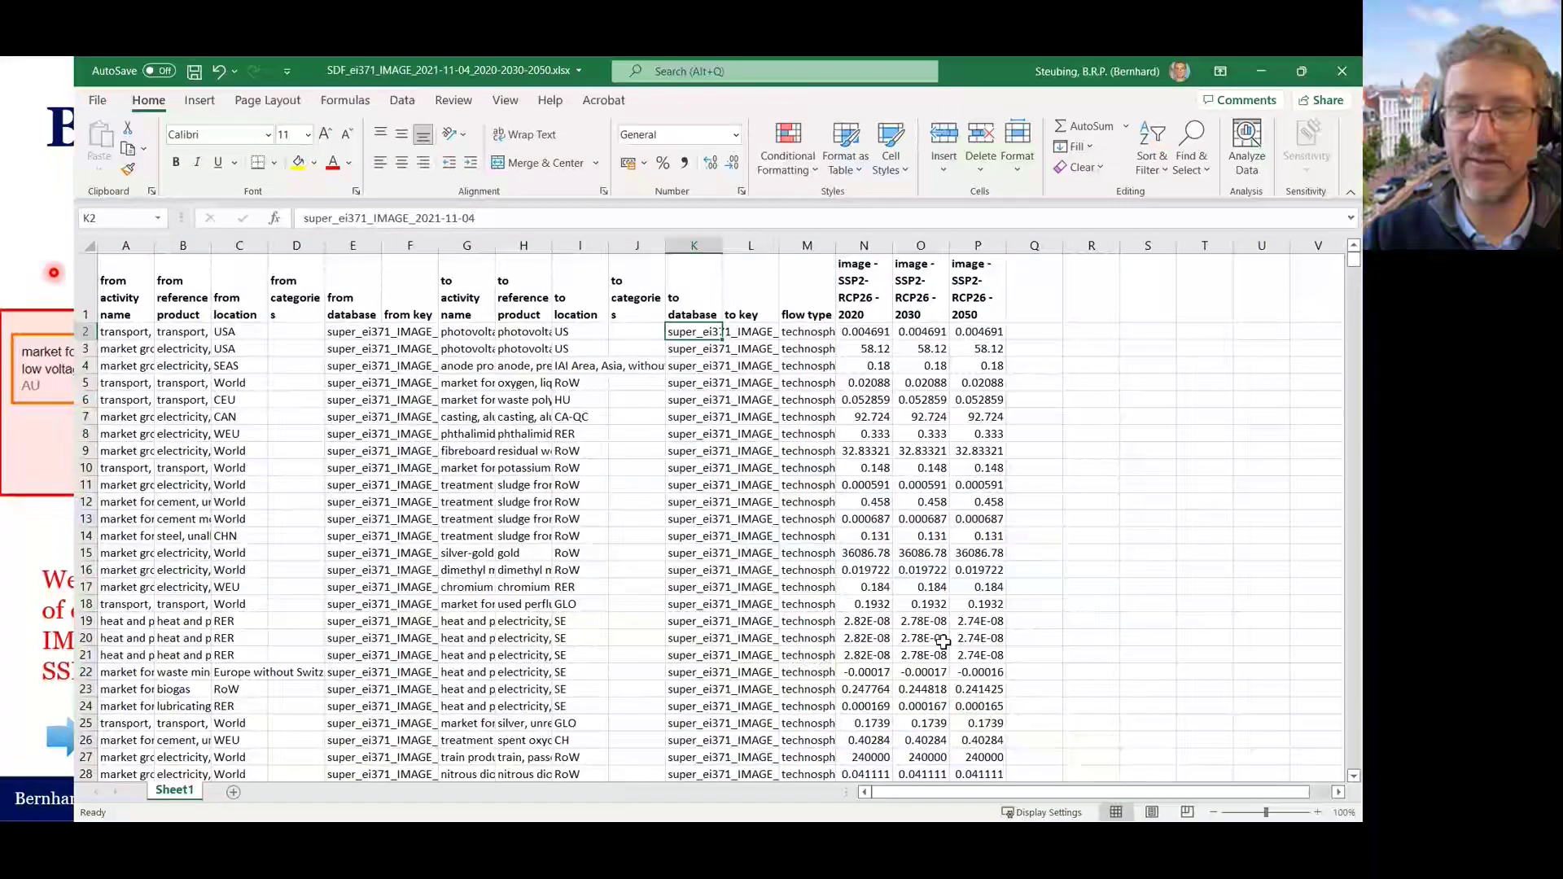
left_click_drag(863, 245, 979, 233)
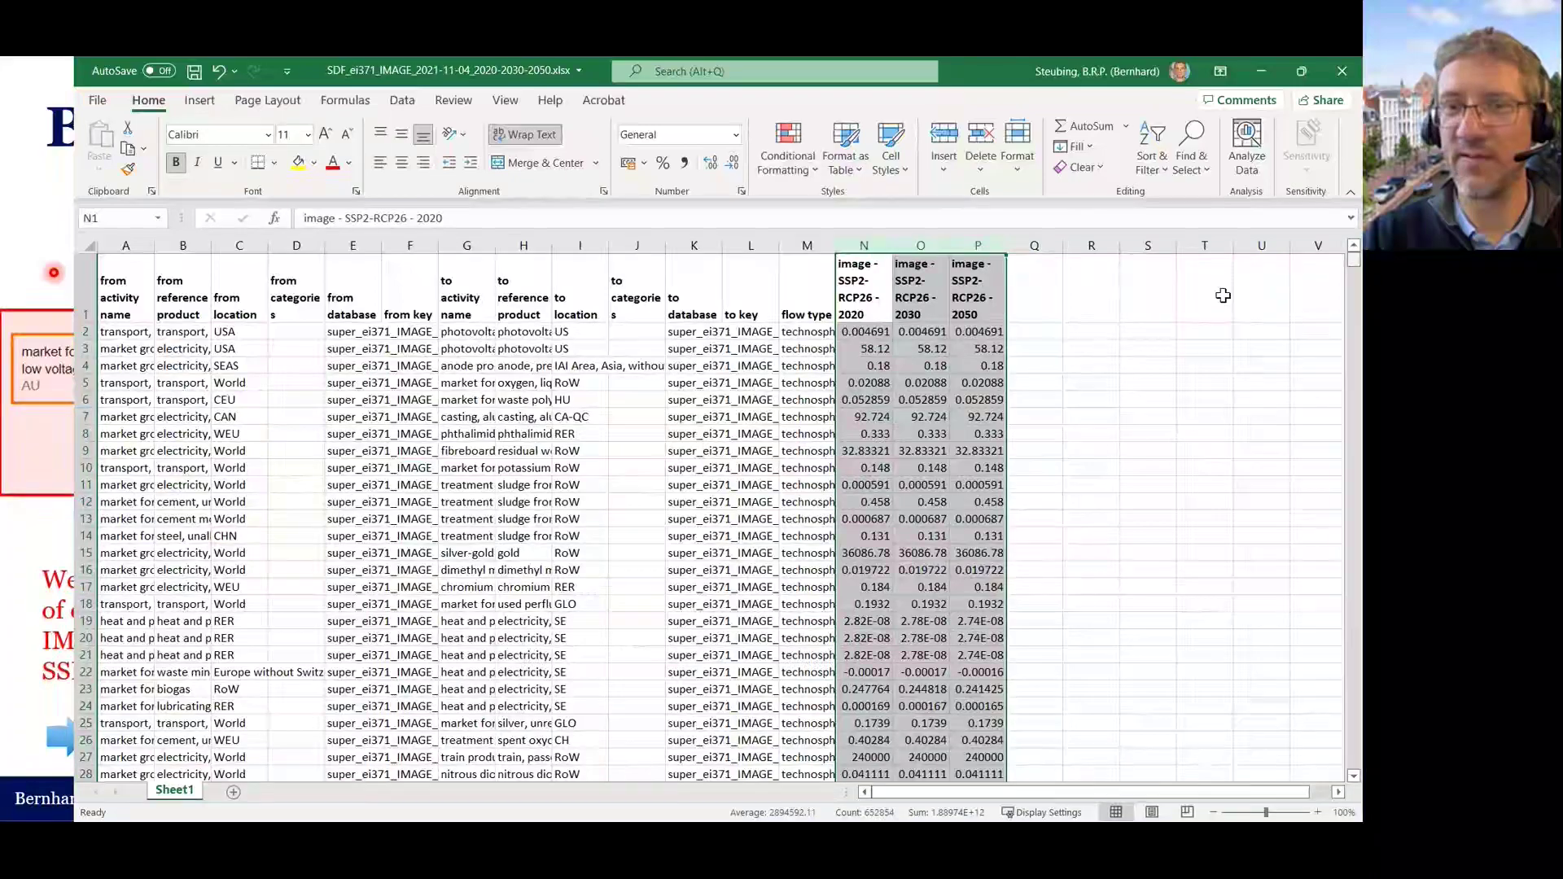
mouse_move(694, 332)
left_mouse_down()
mouse_move(695, 381)
mouse_move(979, 367)
left_mouse_up()
left_click(1090, 450)
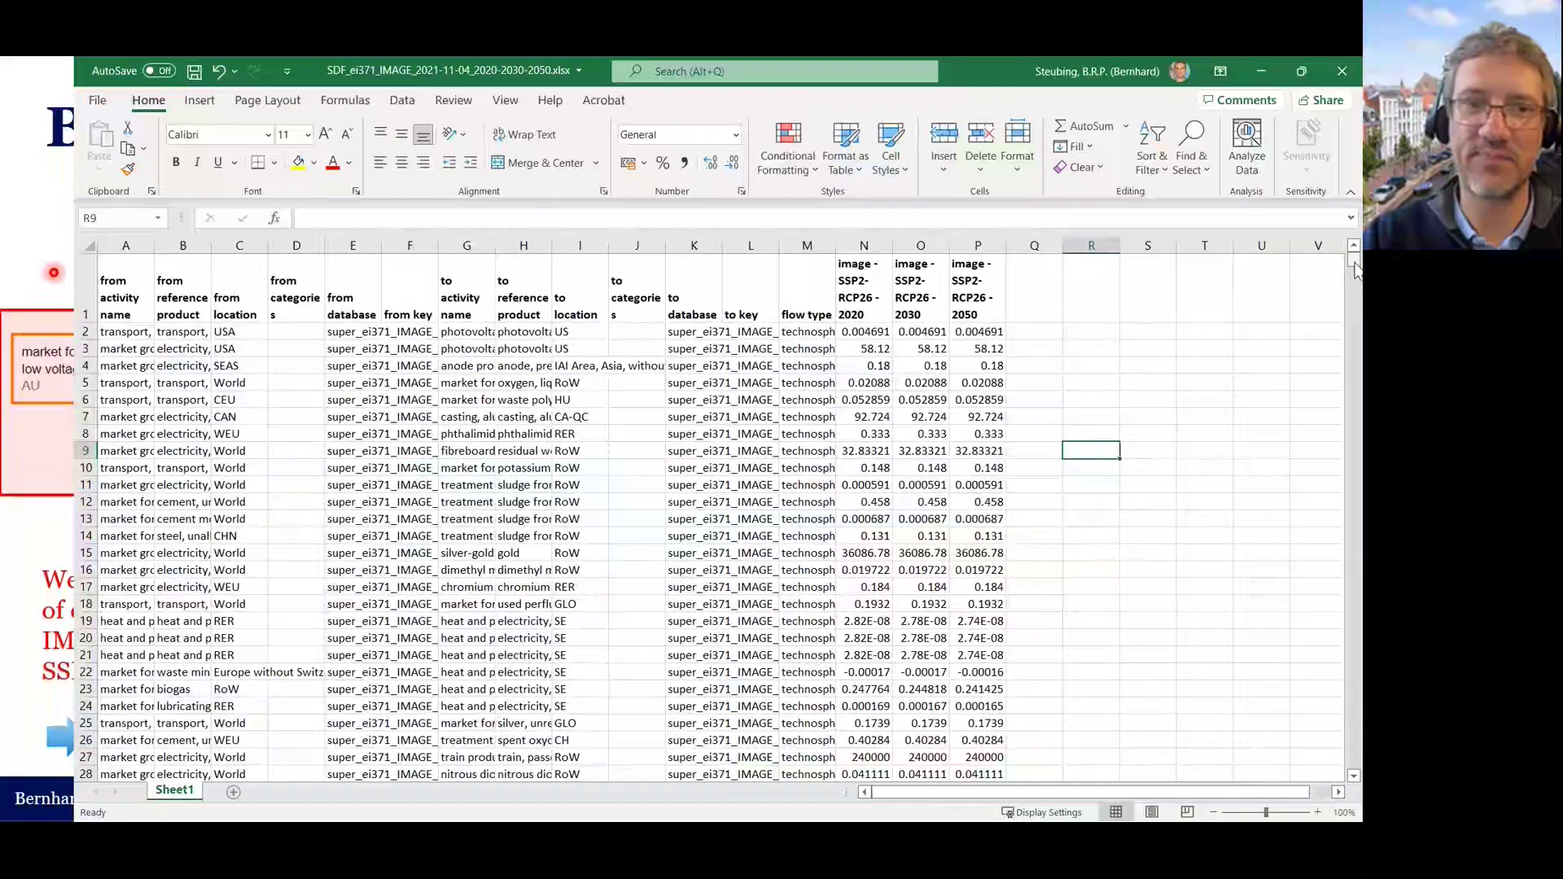
left_click_drag(1356, 271, 1356, 271)
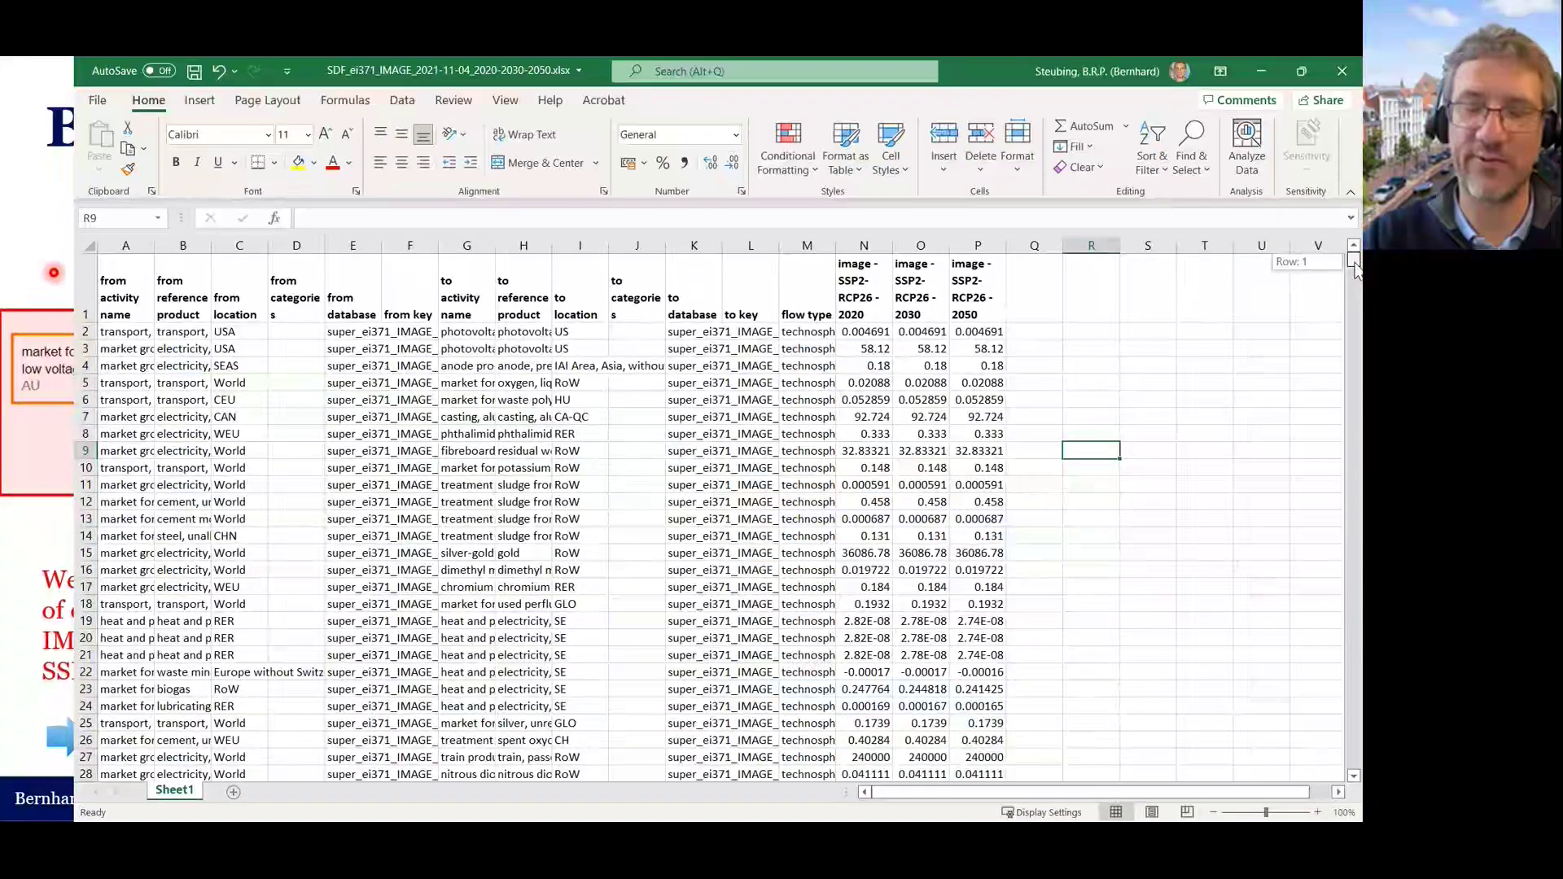
left_click_drag(1355, 270, 1354, 762)
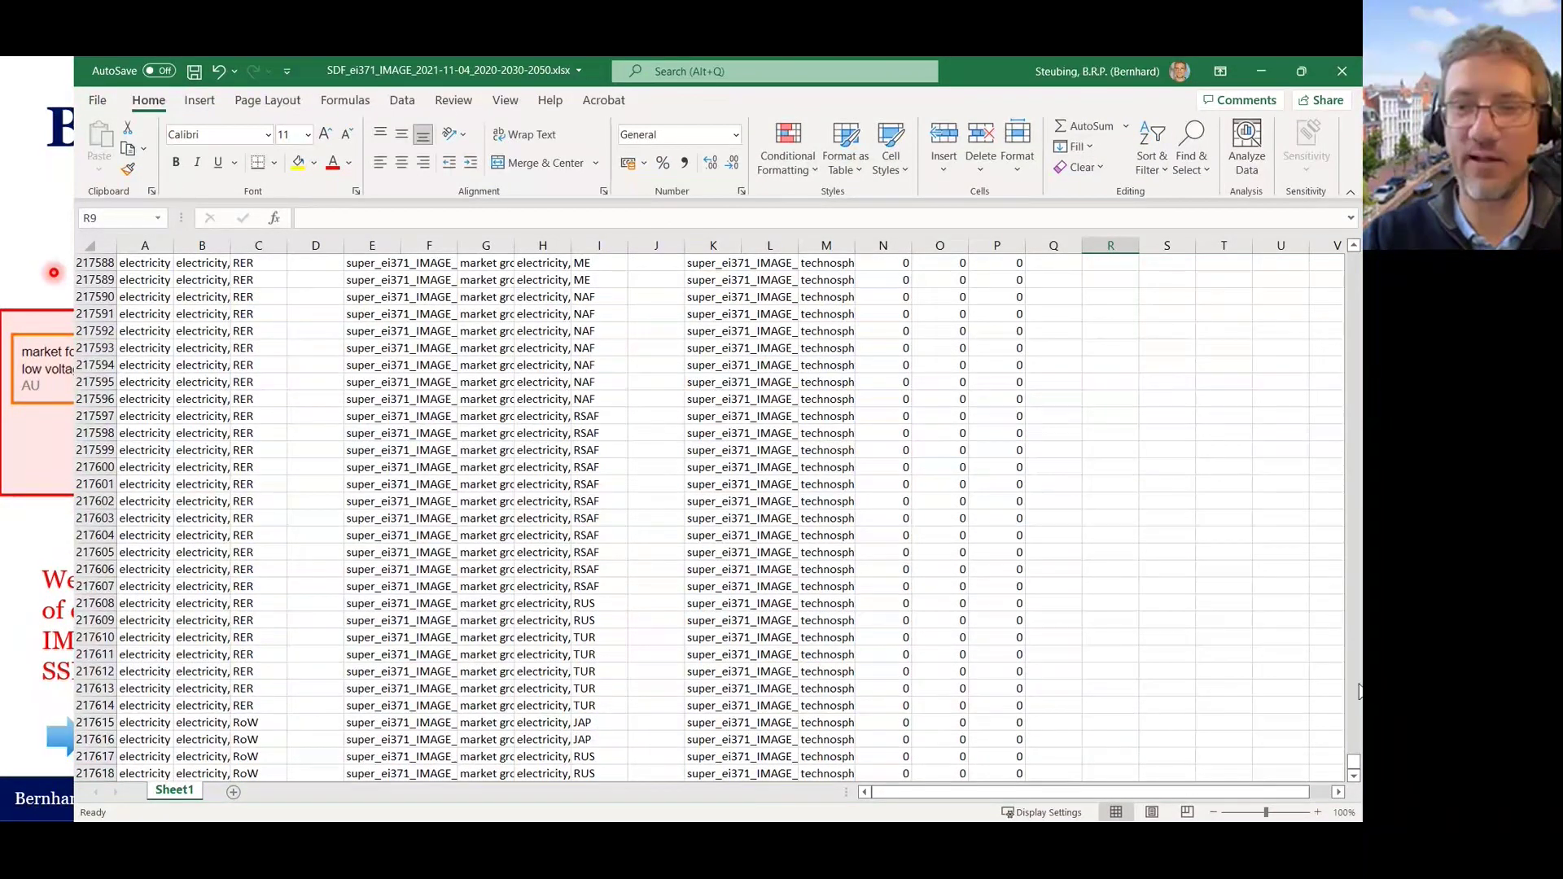
left_click_drag(1354, 762, 1348, 237)
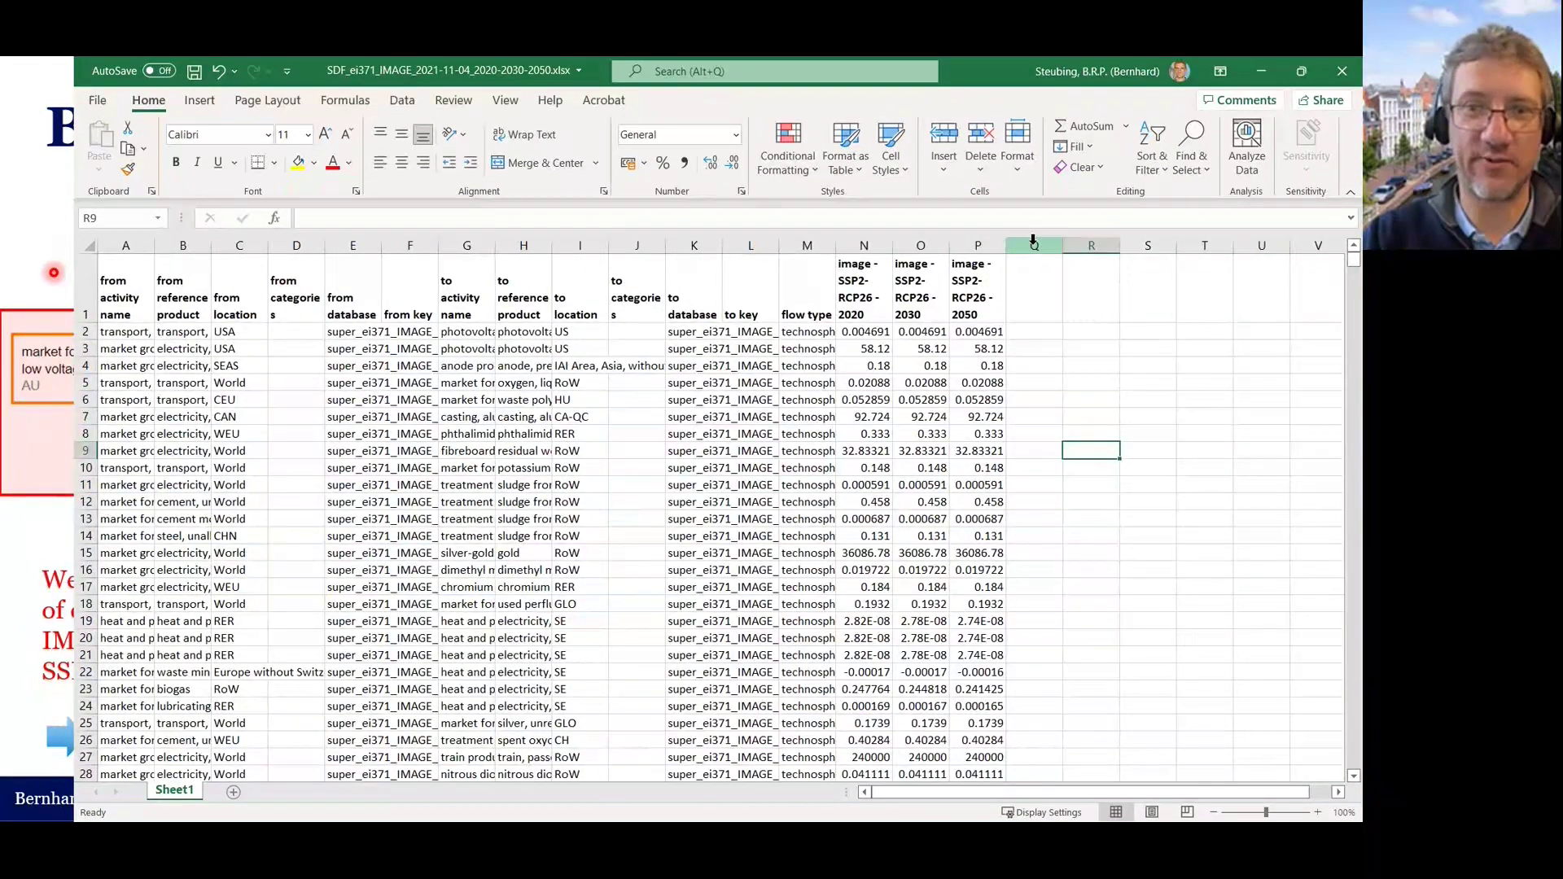
Step: Switch back to Activity Browser to review the loaded IMAGE SSP2-RCP26 scenario table
key("alt+Tab")
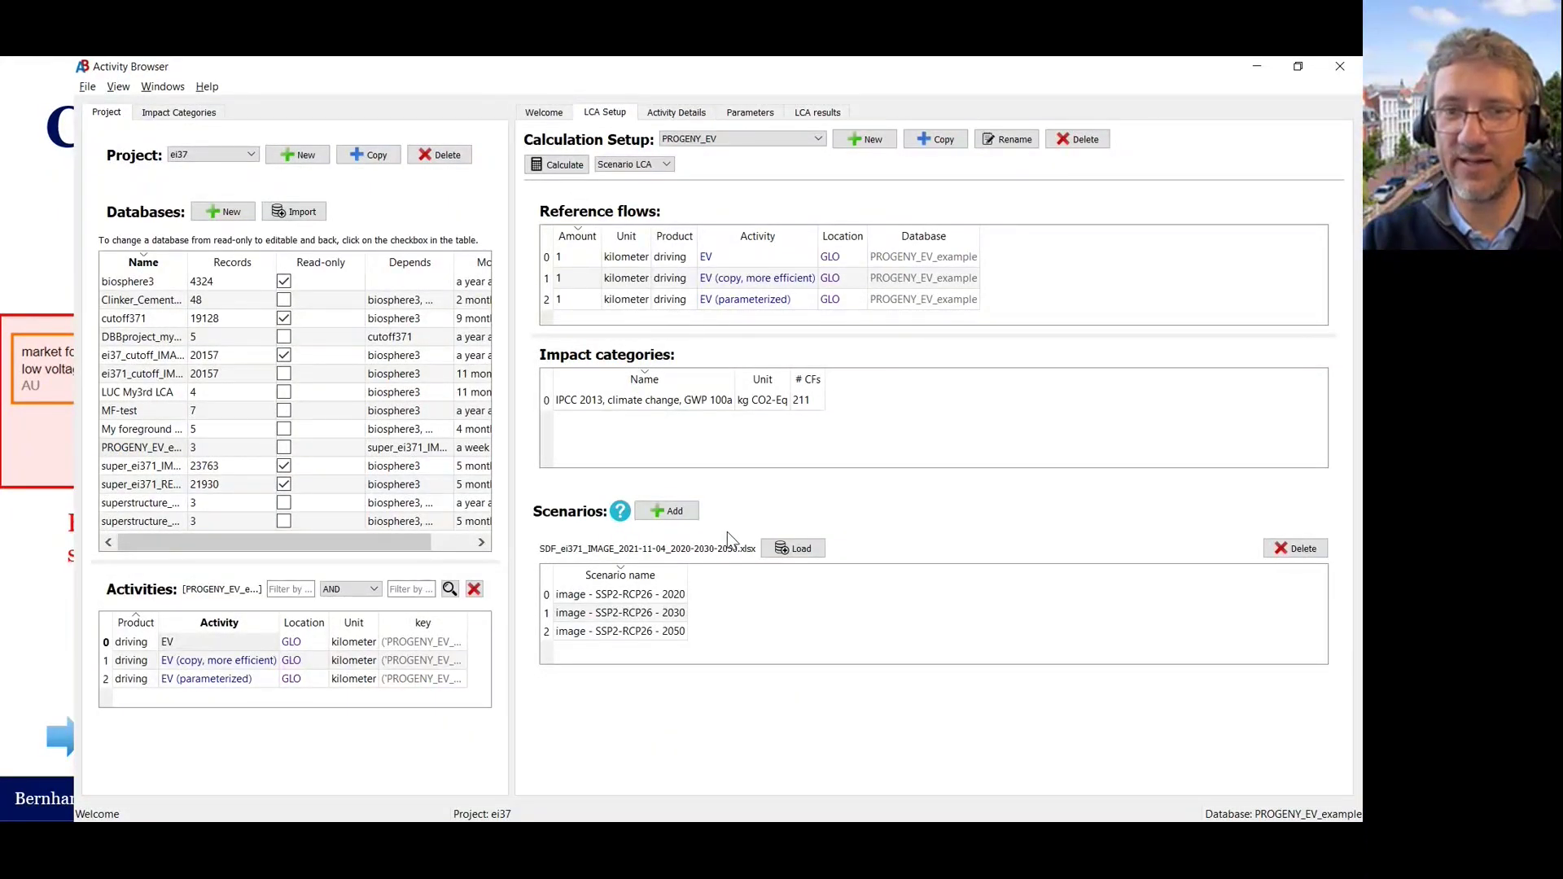
Step: Load flow-scenarios.xlsx into a second scenario table, keep Product combination, and calculate
left_click(666, 511)
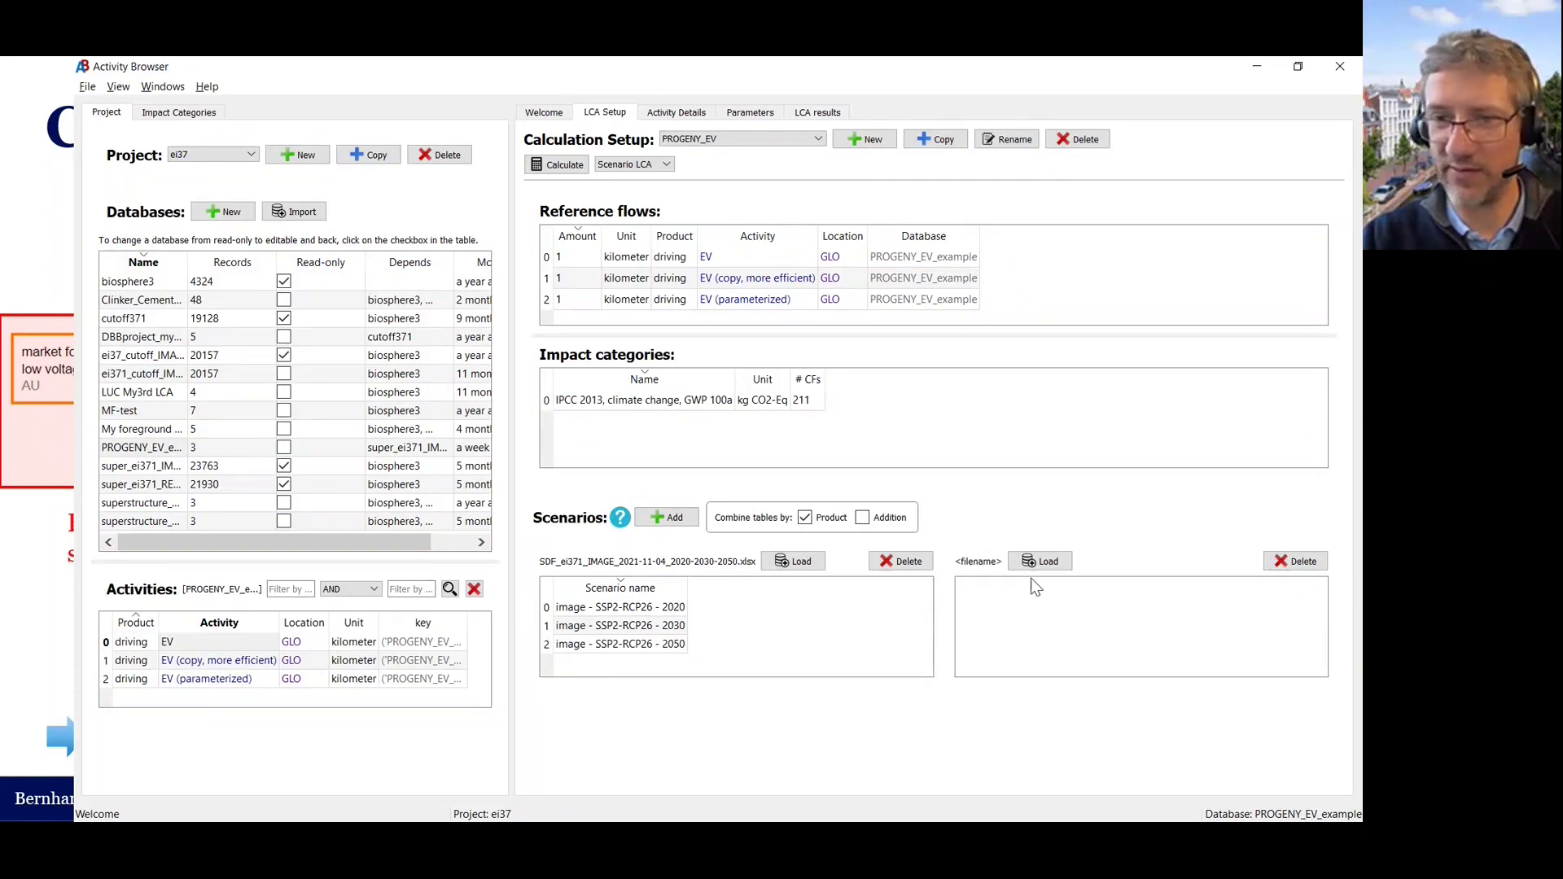
left_click(1044, 562)
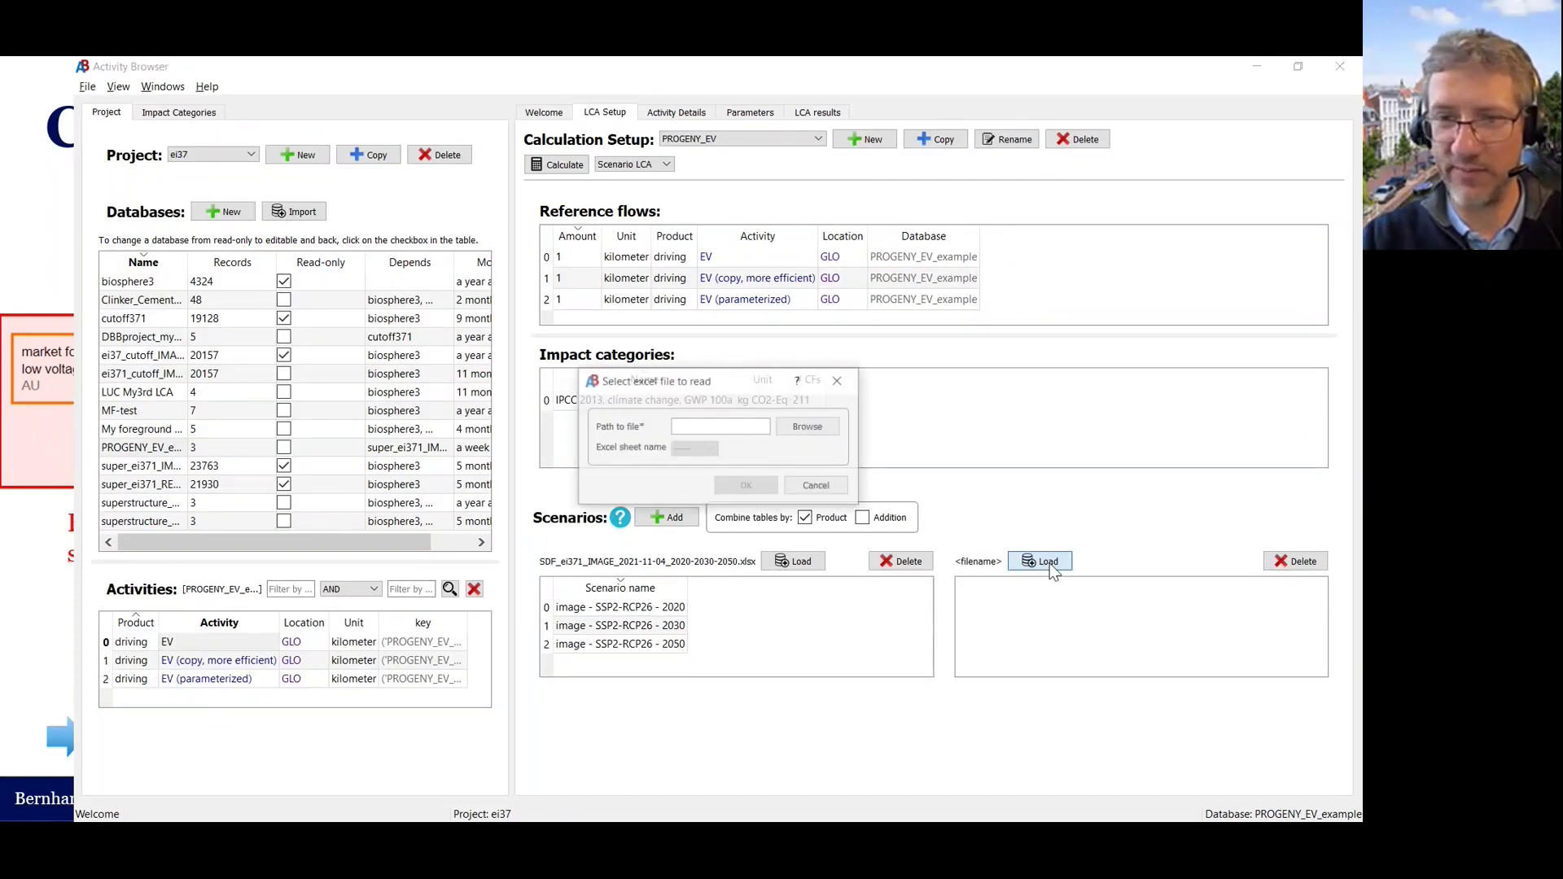
left_click(803, 427)
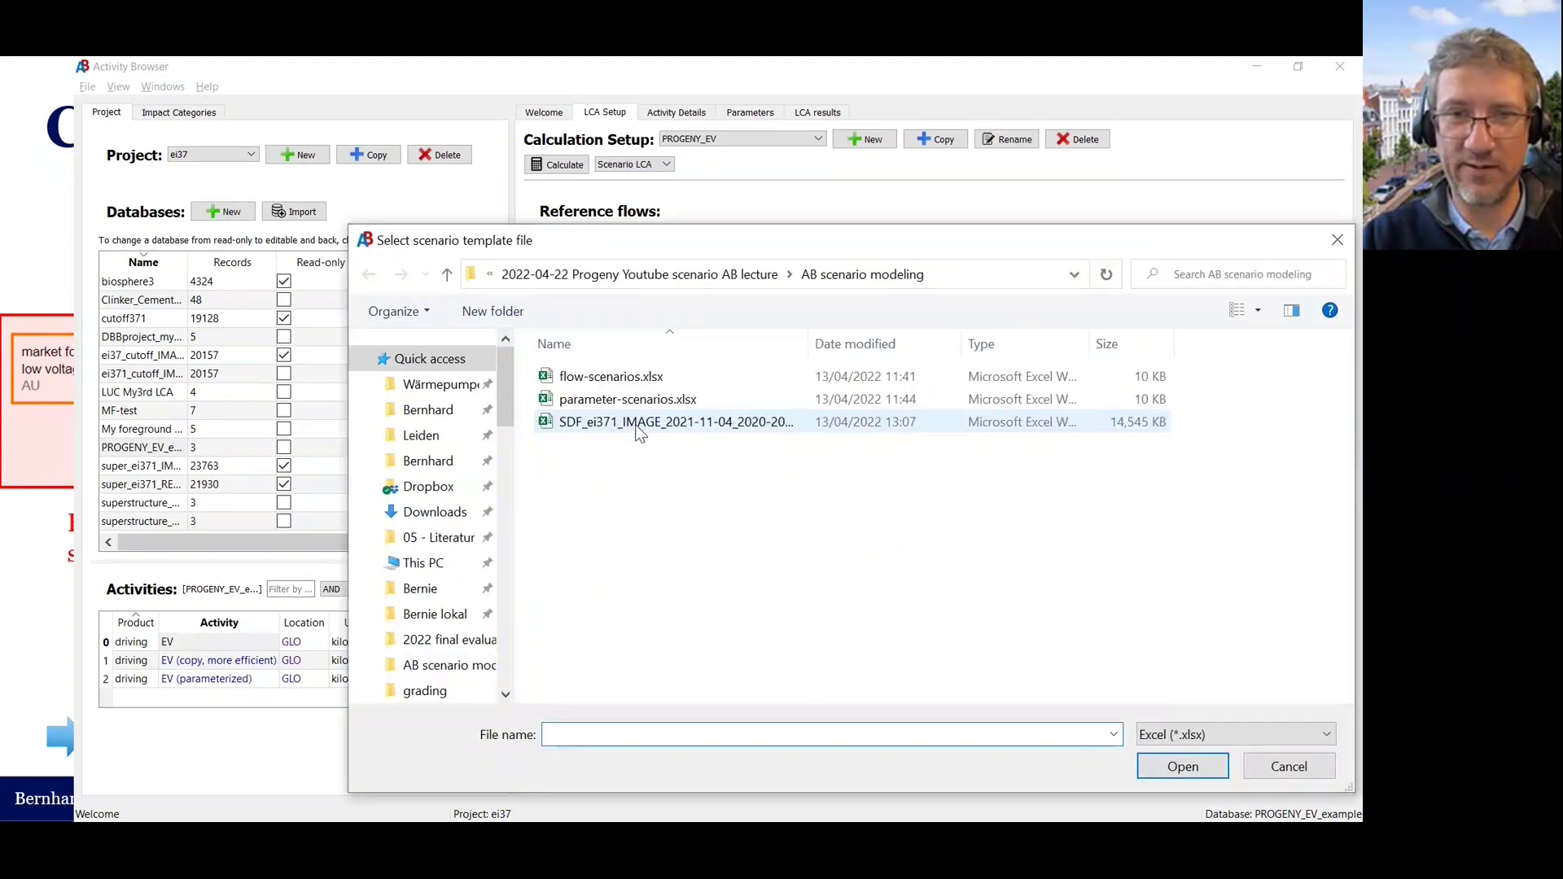
double_click(629, 382)
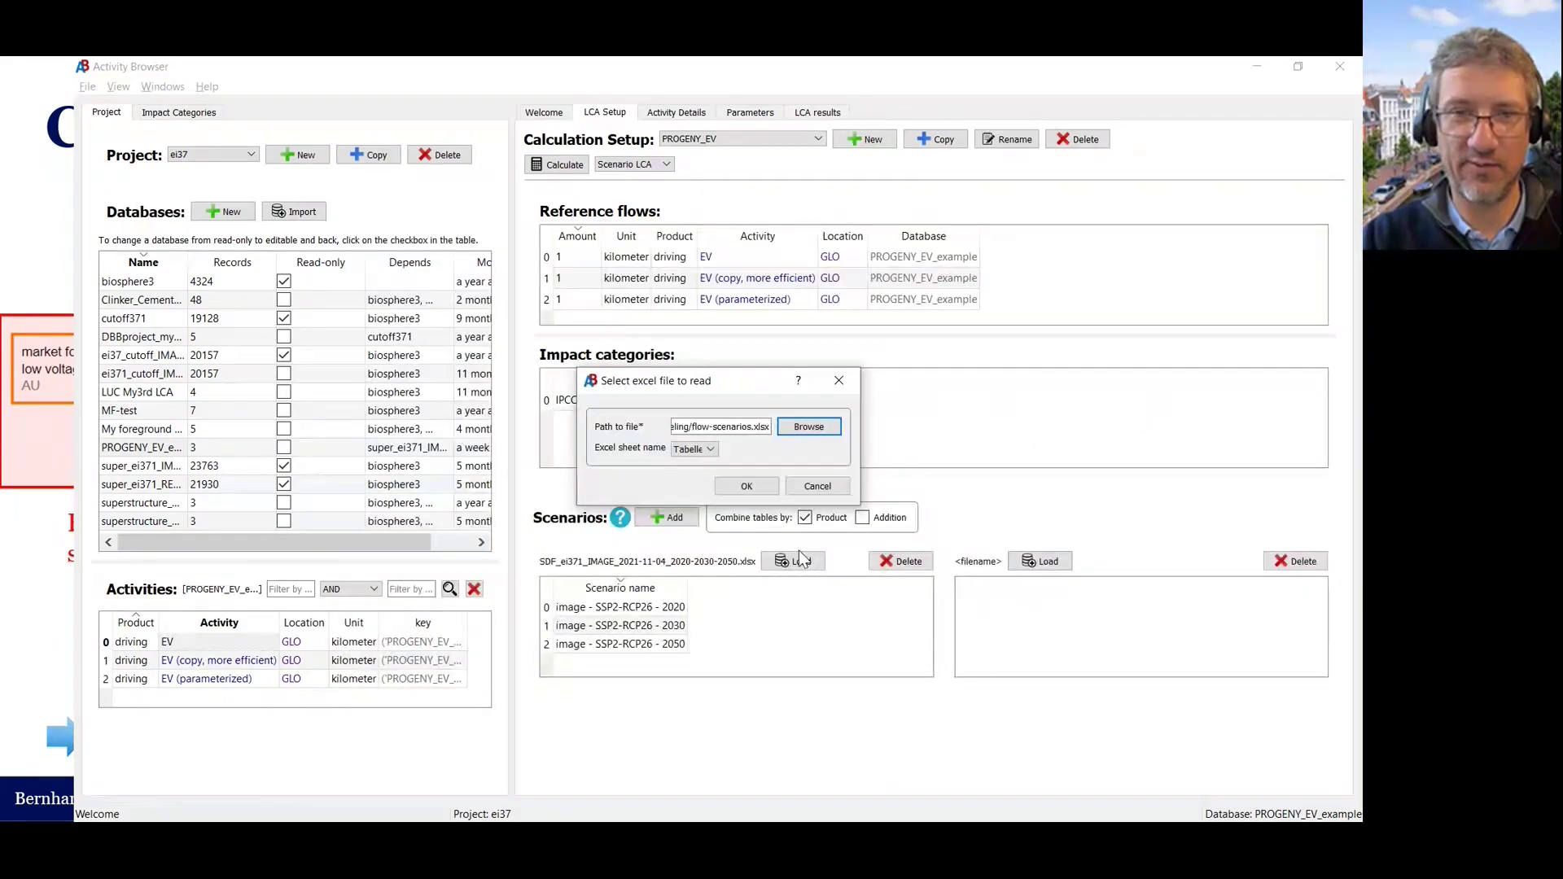
left_click(756, 488)
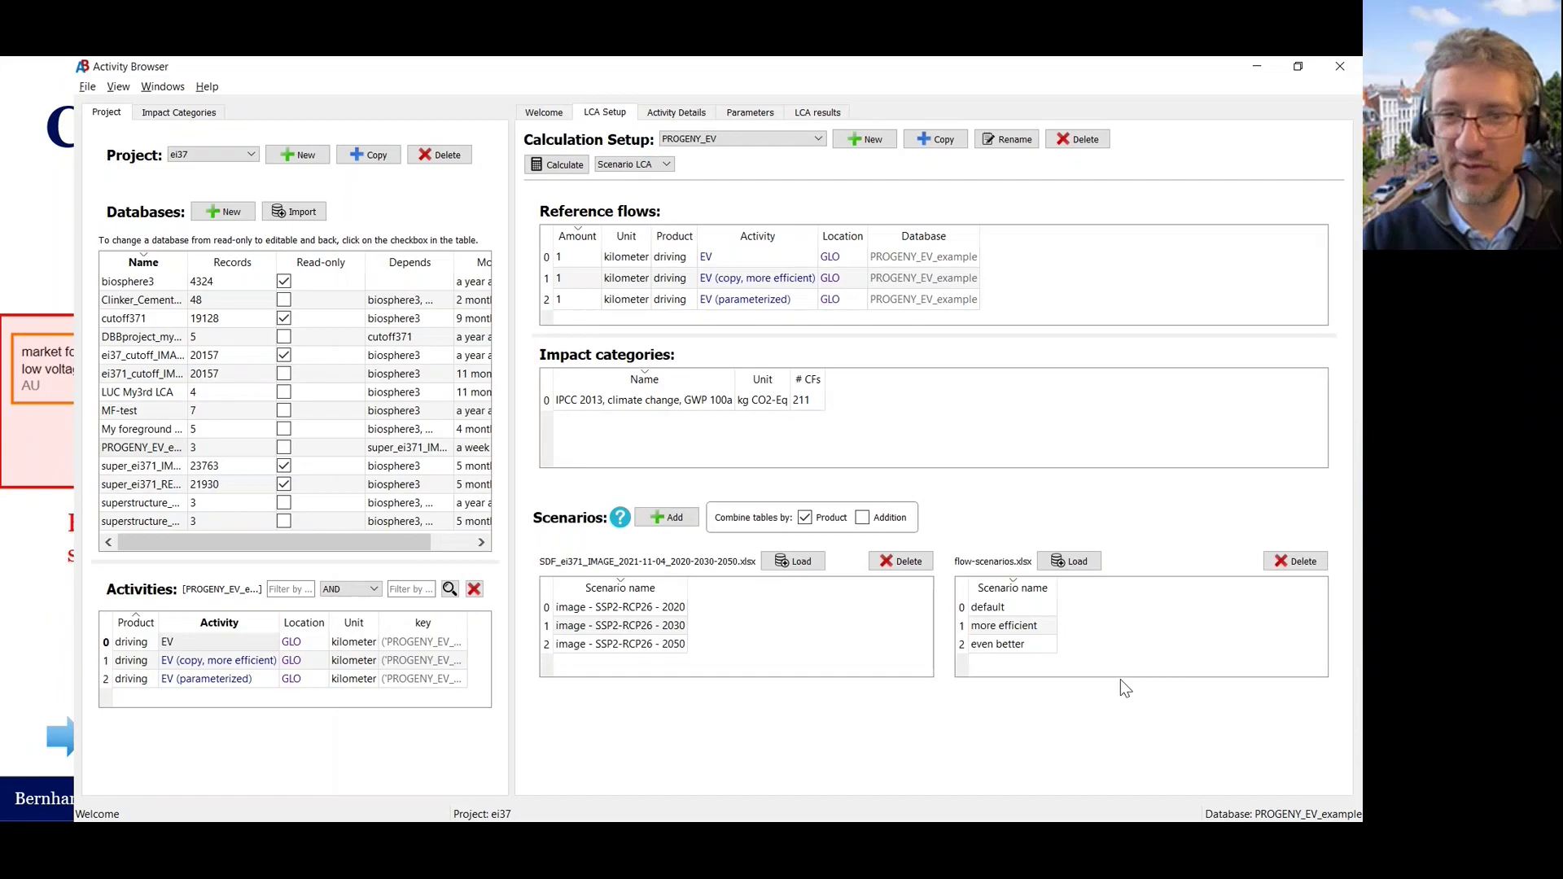
left_click(573, 165)
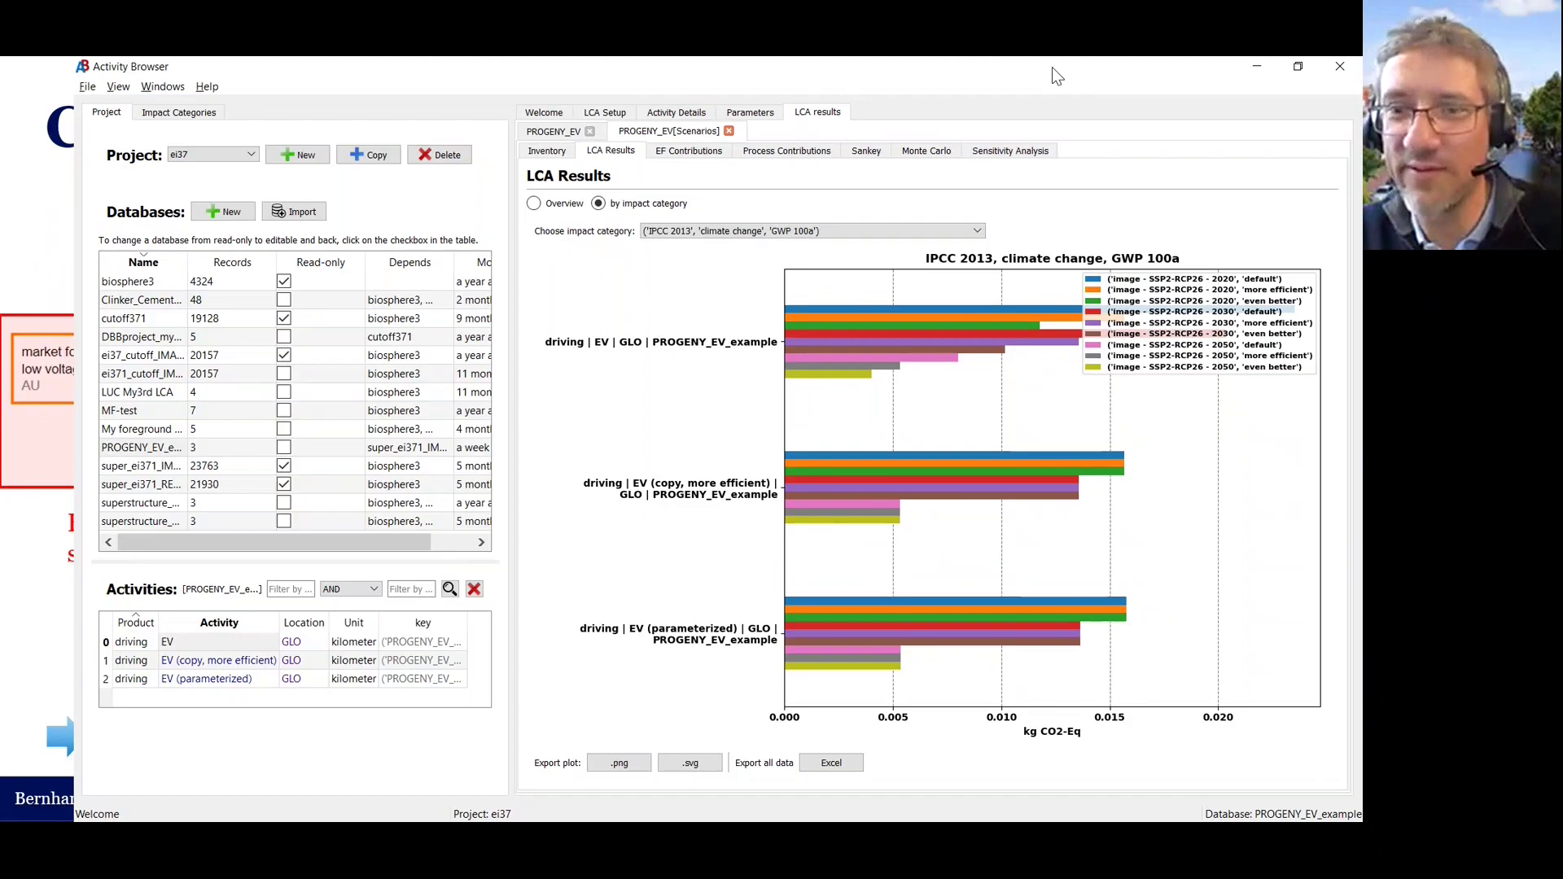
Step: Drag the Activity Browser title bar to restore the window and reveal the superstructure slide
mouse_move(1052, 67)
left_mouse_down()
mouse_move(866, 146)
mouse_move(768, 120)
mouse_move(765, 61)
left_mouse_up()
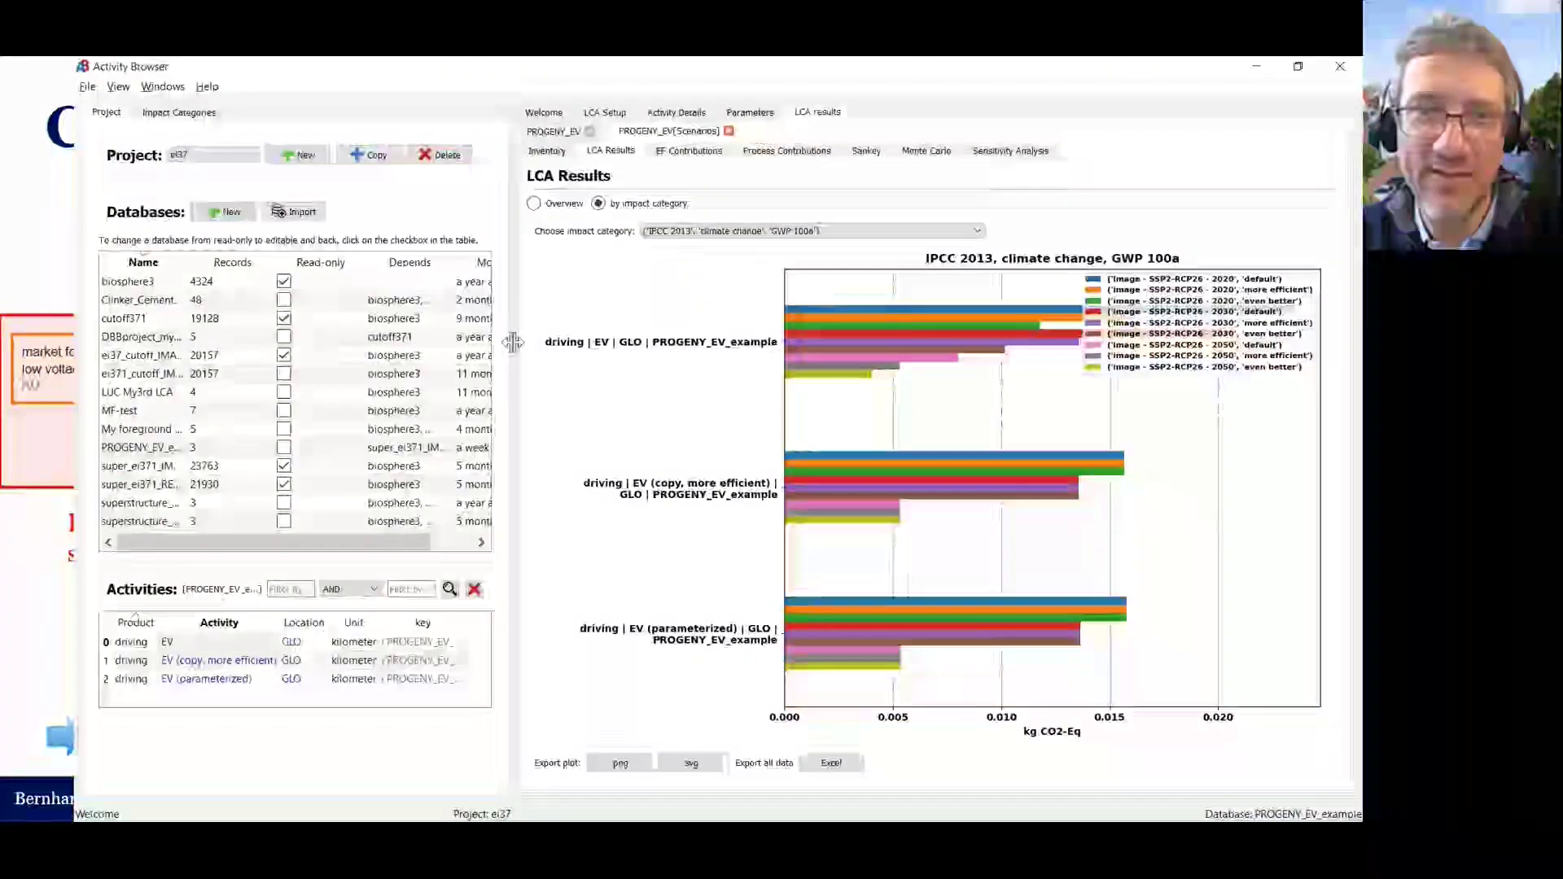